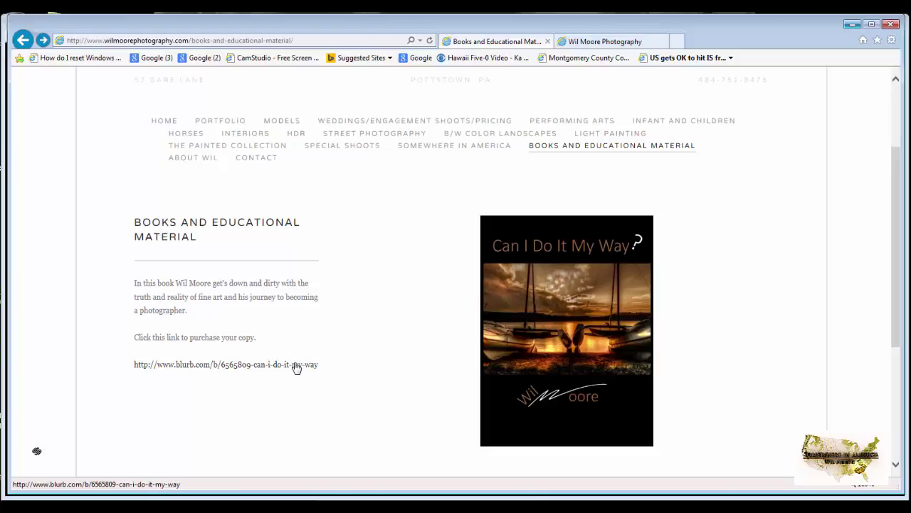
Step: View the book's Blurb purchase page, return to the photography site and switch to Lightroom
{"action": "left_click", "coordinate": [296, 365]}
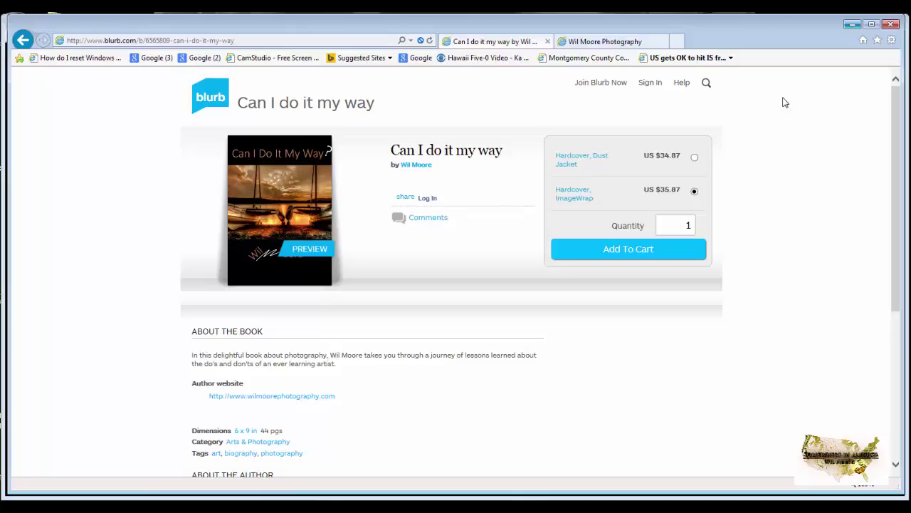
{"action": "left_click", "coordinate": [24, 39]}
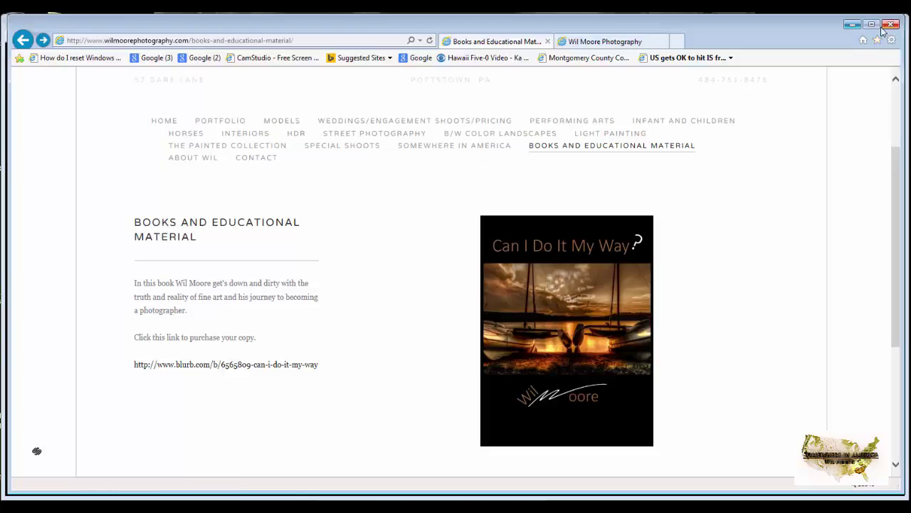
{"action": "left_click", "coordinate": [853, 24]}
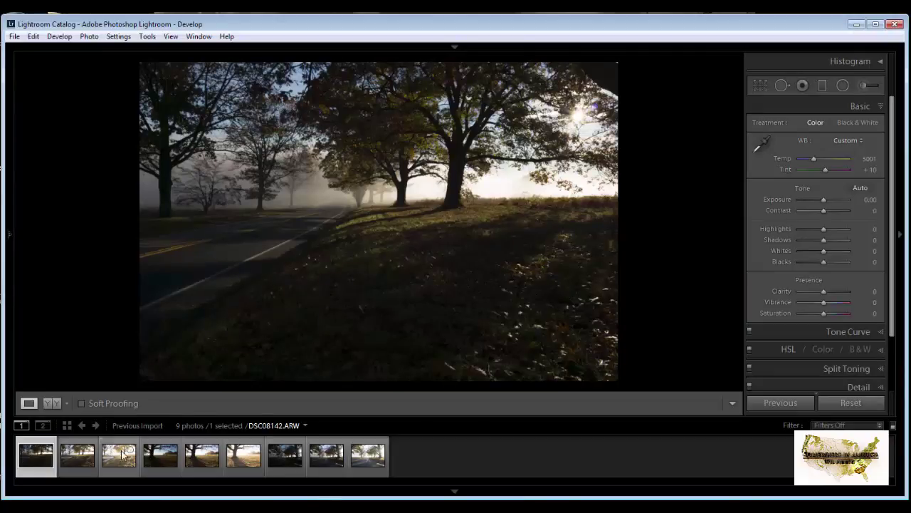
Step: Compare the second and third bracketed exposures of the foggy road scene
{"action": "left_click", "coordinate": [78, 470]}
{"action": "left_click", "coordinate": [111, 469]}
{"action": "left_click", "coordinate": [75, 467]}
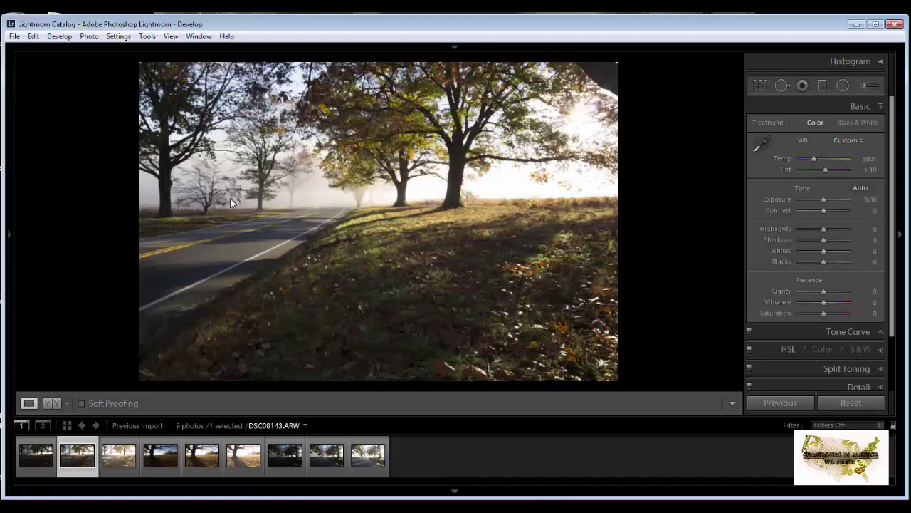
{"action": "key", "text": "F7"}
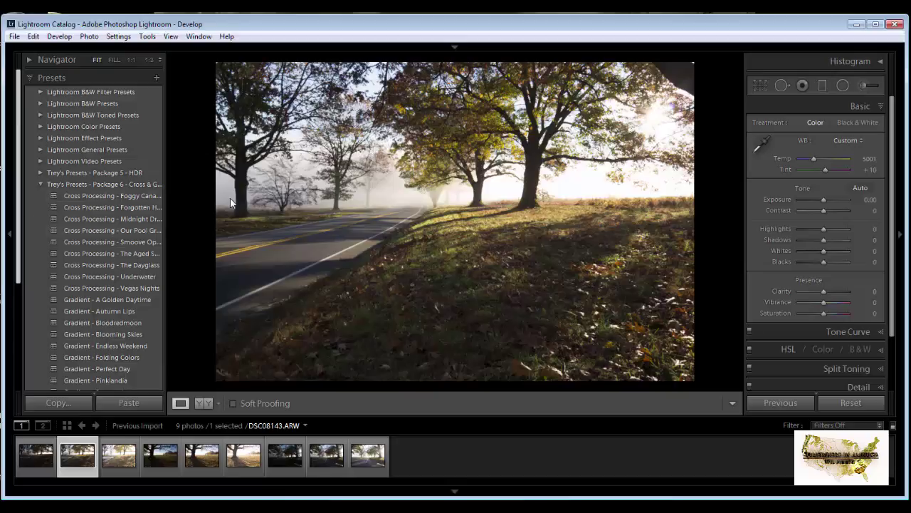
{"action": "key", "text": "F7"}
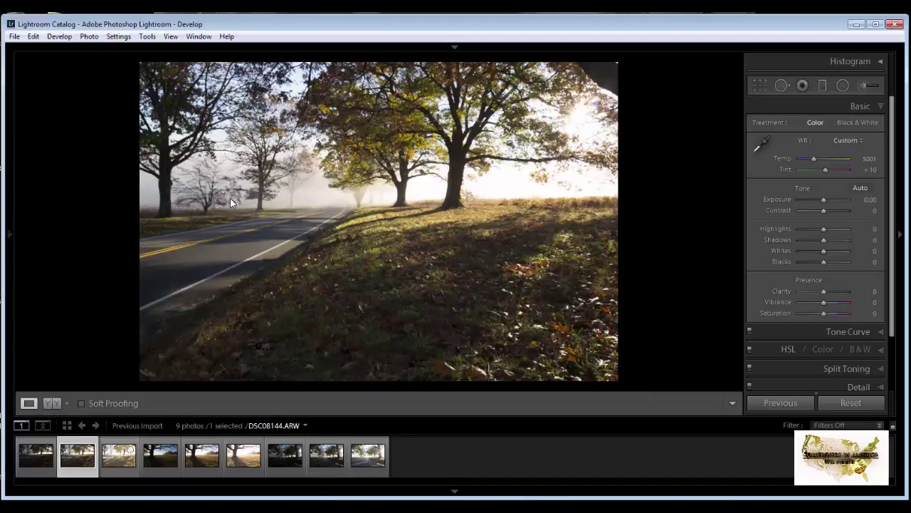
Step: Select the first three bracketed exposures around DSC08143.ARW and merge them into an HDR photo
{"action": "key", "text": "shift+Right"}
{"action": "key", "text": "shift+Left"}
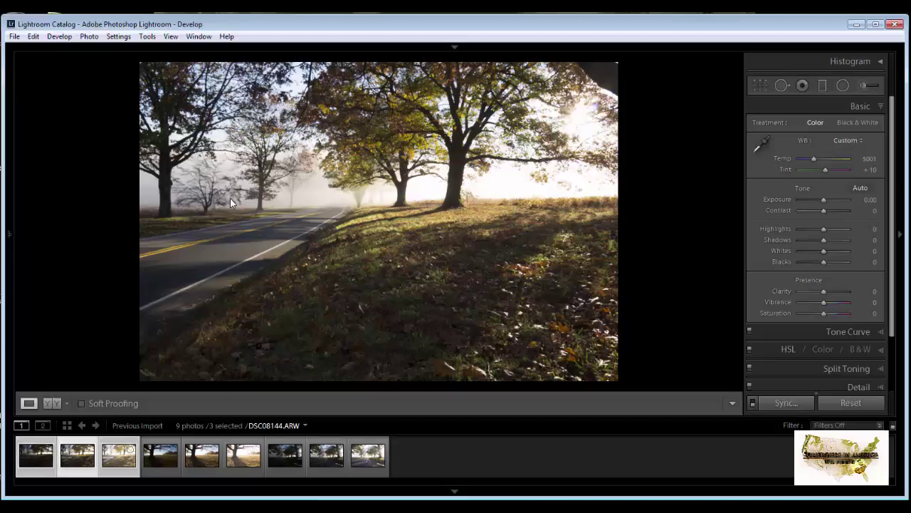
{"action": "key", "text": "Right"}
{"action": "right_click", "coordinate": [230, 198]}
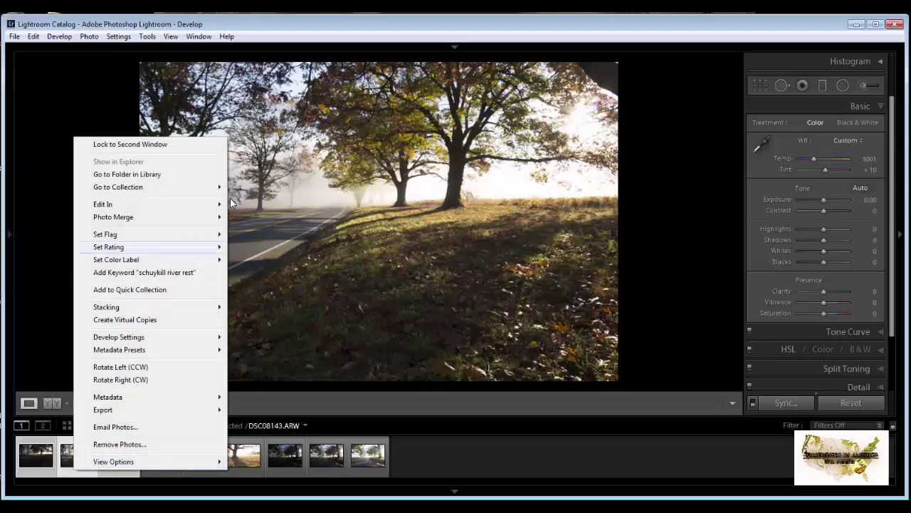
{"action": "mouse_move", "coordinate": [150, 217]}
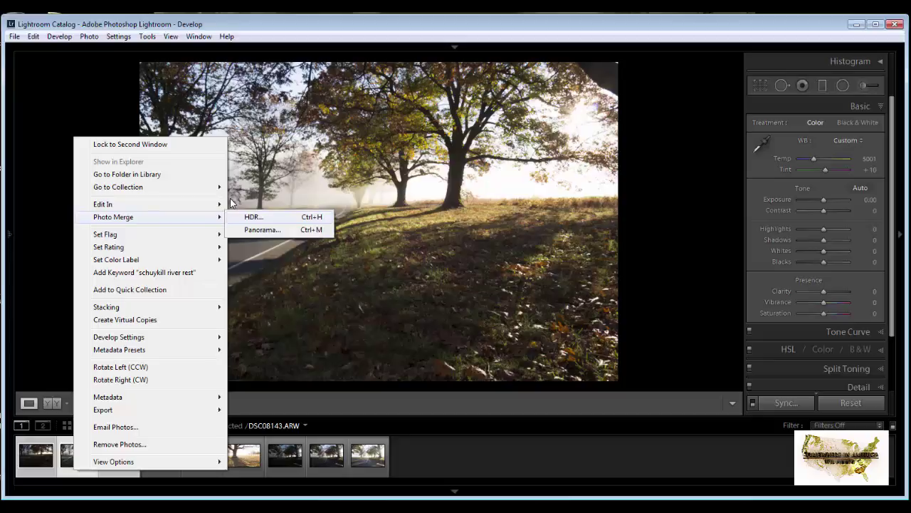
{"action": "key", "text": "ctrl+h"}
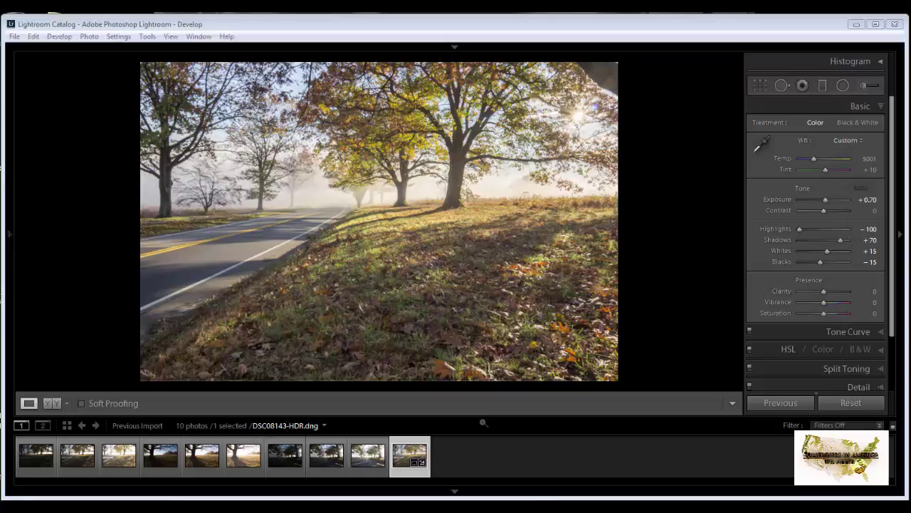
Step: Apply the preset "Cross Processing - The Dayglass" from Trey's Presets Package 6 to the merged HDR photo
{"action": "key", "text": "F7"}
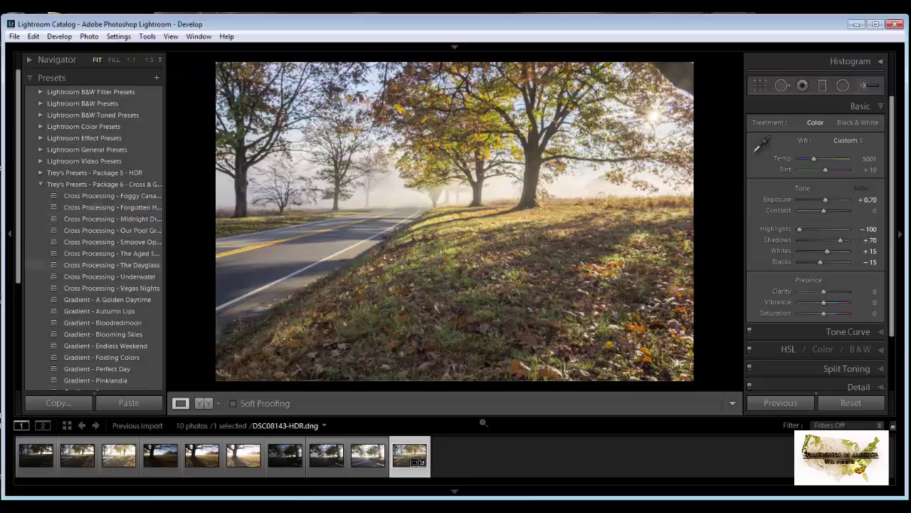
{"action": "left_click", "coordinate": [93, 265]}
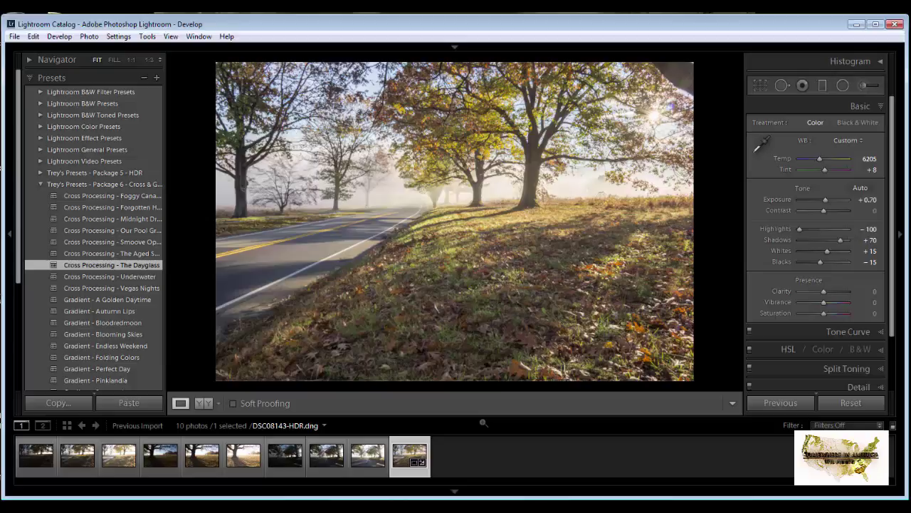
{"action": "key", "text": "F7"}
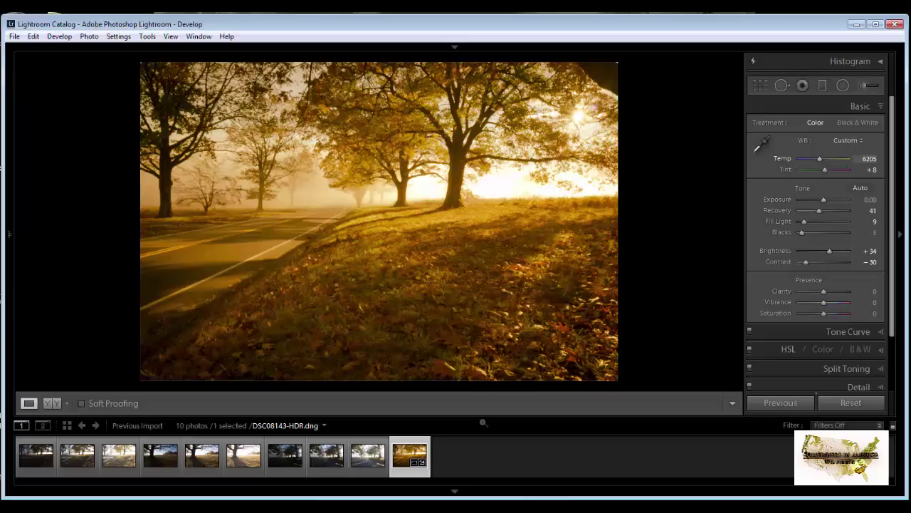
Step: Set the HDR photo's white balance to a Temp of 4500 and a Tint of +21
{"action": "left_click_drag", "start_coordinate": [819, 159], "coordinate": [812, 158]}
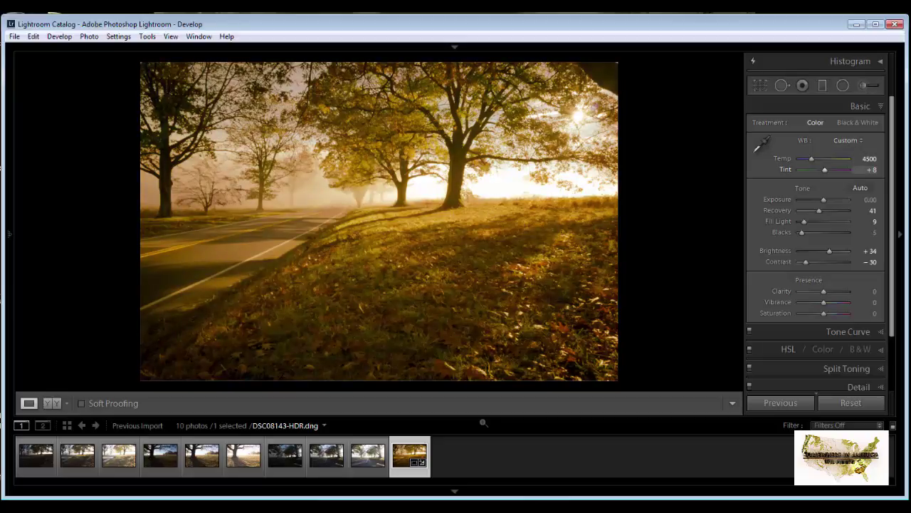
{"action": "left_click_drag", "start_coordinate": [825, 169], "coordinate": [827, 169]}
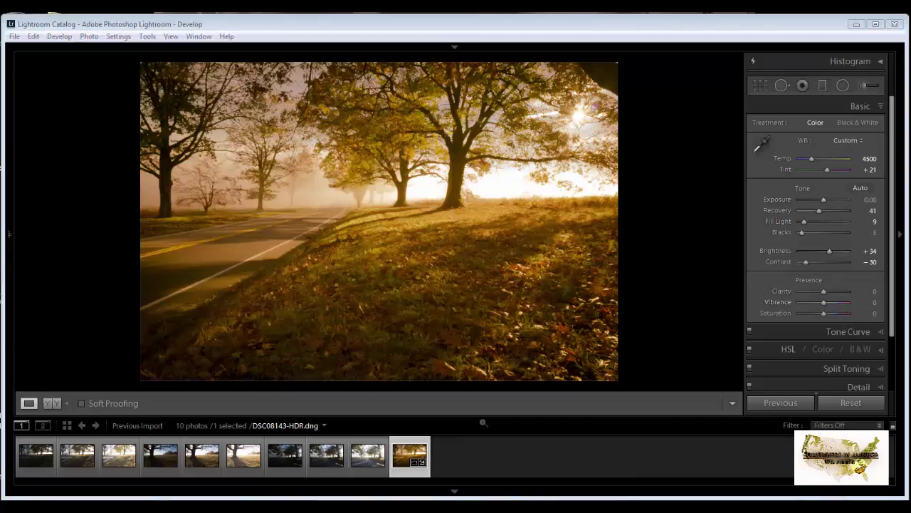
Step: Reduce the HDR photo's Fill Light to 1
{"action": "left_click_drag", "start_coordinate": [804, 222], "coordinate": [805, 222]}
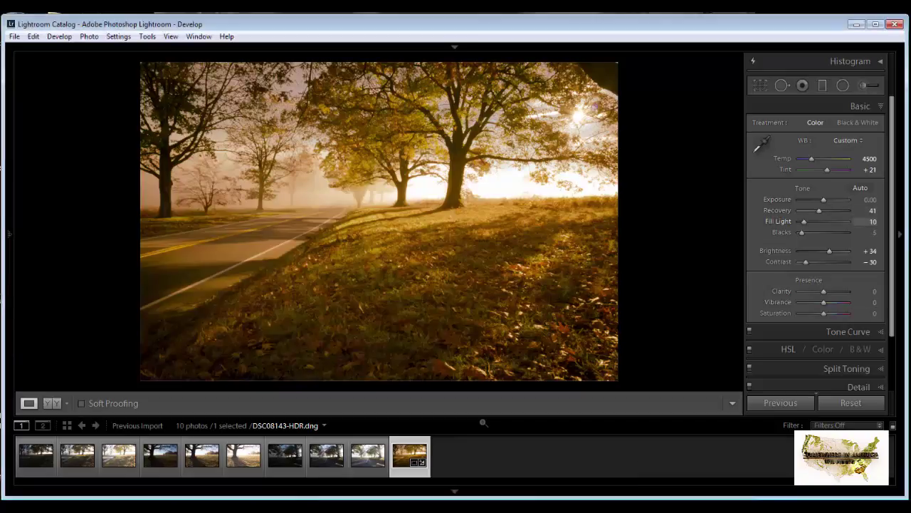
{"action": "key", "text": "minus"}
{"action": "key", "text": "minus"}
{"action": "key", "text": "minus"}
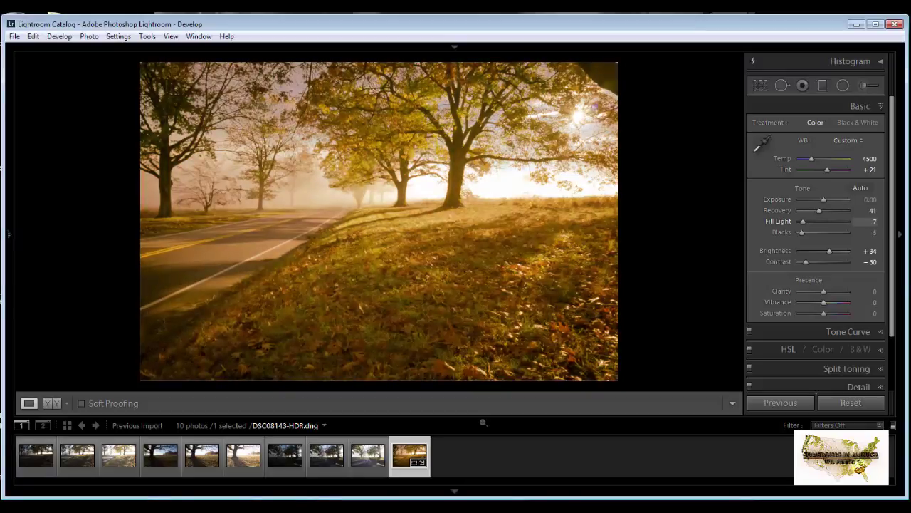
{"action": "key", "text": "minus"}
{"action": "key", "text": "minus"}
{"action": "key", "text": "minus"}
{"action": "key", "text": "minus"}
{"action": "key", "text": "minus"}
{"action": "key", "text": "minus"}
Step: Lower the HDR photo's Brightness to +11
{"action": "key", "text": "period"}
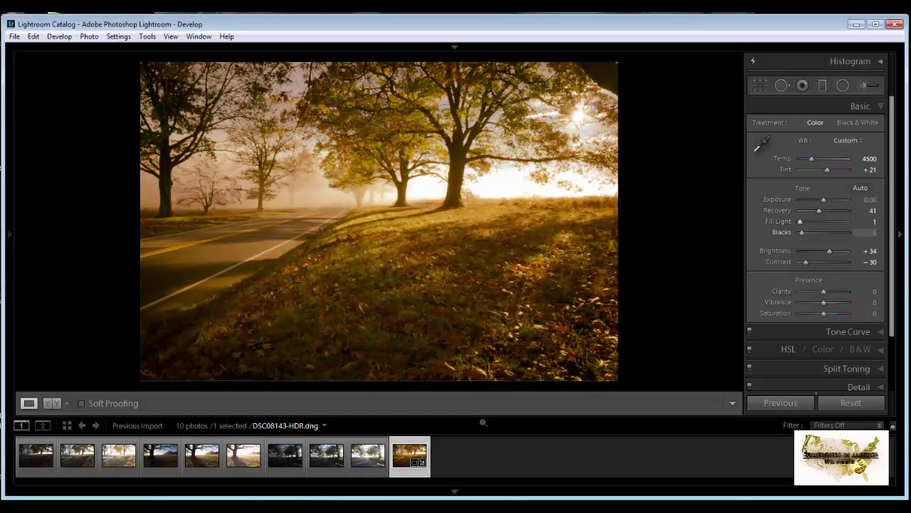
{"action": "key", "text": "period"}
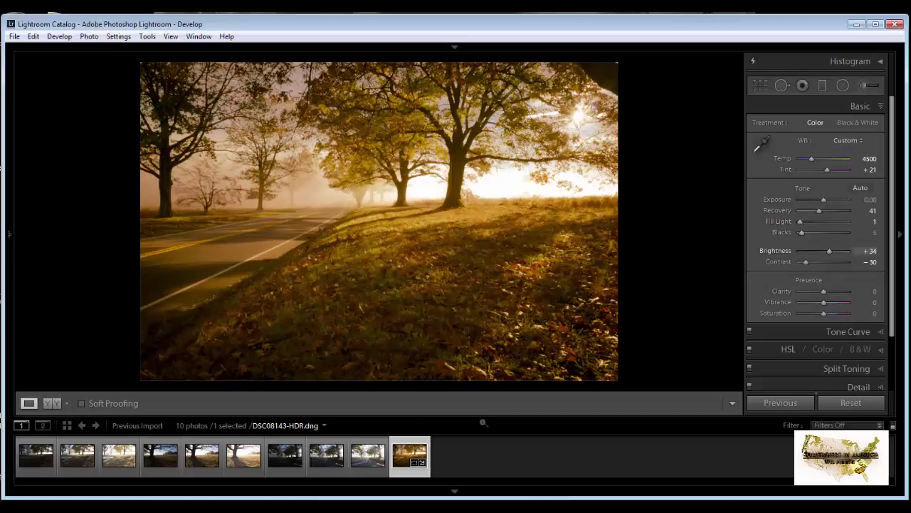
{"action": "key", "text": "minus"}
{"action": "key", "text": "minus"}
{"action": "key", "text": "minus"}
{"action": "key", "text": "minus"}
{"action": "key", "text": "minus"}
{"action": "key", "text": "minus"}
{"action": "key", "text": "minus"}
{"action": "key", "text": "minus"}
{"action": "key", "text": "minus"}
{"action": "key", "text": "minus"}
{"action": "key", "text": "minus"}
{"action": "key", "text": "minus"}
{"action": "key", "text": "minus"}
{"action": "key", "text": "minus"}
{"action": "key", "text": "minus"}
{"action": "key", "text": "minus"}
{"action": "key", "text": "minus"}
{"action": "key", "text": "minus"}
{"action": "key", "text": "minus"}
{"action": "key", "text": "minus"}
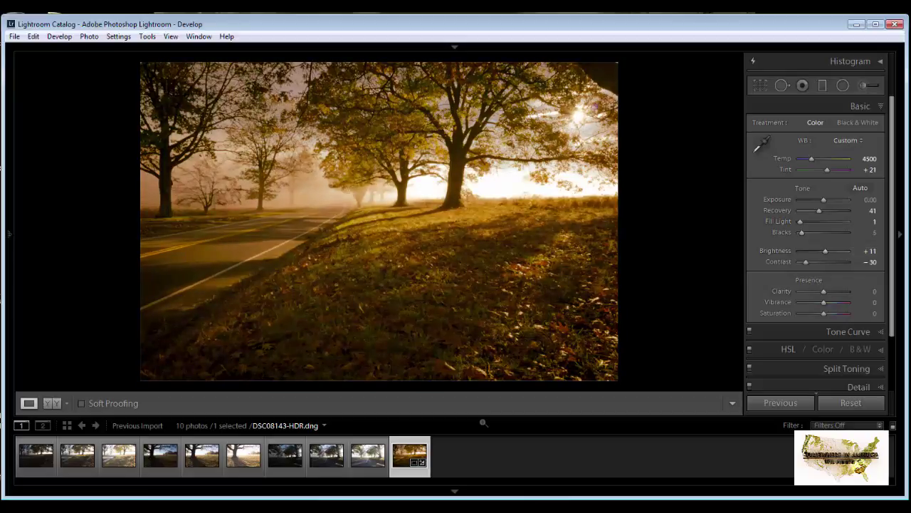
Step: Soften the HDR photo by setting Clarity to -36
{"action": "key", "text": "period"}
{"action": "key", "text": "period"}
{"action": "mouse_move", "coordinate": [824, 291]}
{"action": "left_mouse_down"}
{"action": "mouse_move", "coordinate": [833, 291]}
{"action": "mouse_move", "coordinate": [811, 291]}
{"action": "left_mouse_up"}
{"action": "key", "text": "minus"}
{"action": "key", "text": "minus"}
{"action": "key", "text": "minus"}
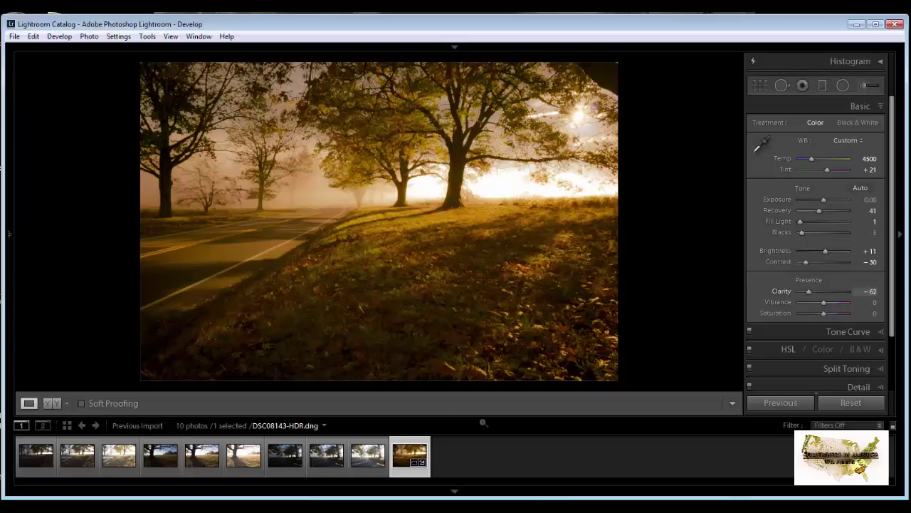
{"action": "key", "text": "equal"}
{"action": "key", "text": "equal"}
{"action": "left_click_drag", "start_coordinate": [808, 292], "coordinate": [815, 291]}
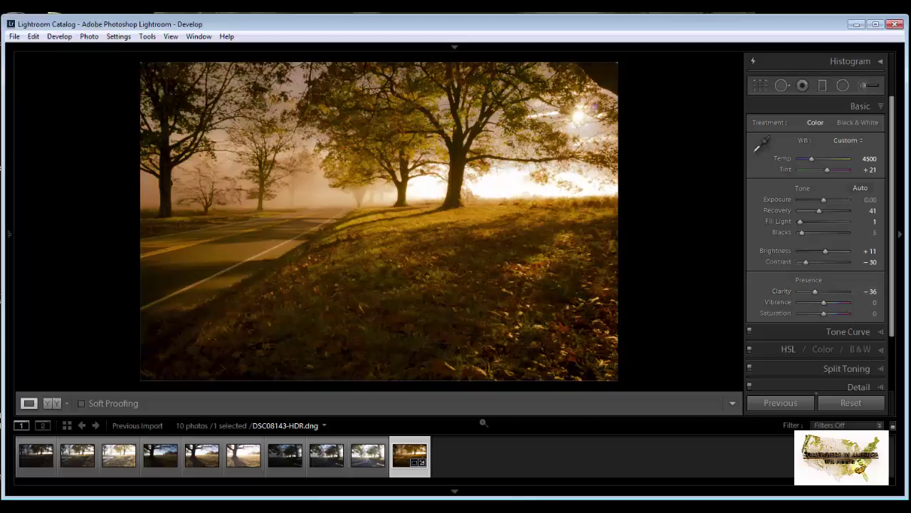
Step: Enable Profile Corrections and Remove Chromatic Aberration for the lens, and open the Effects settings
{"action": "scroll", "coordinate": [816, 250], "scroll_direction": "down", "scroll_amount": 2}
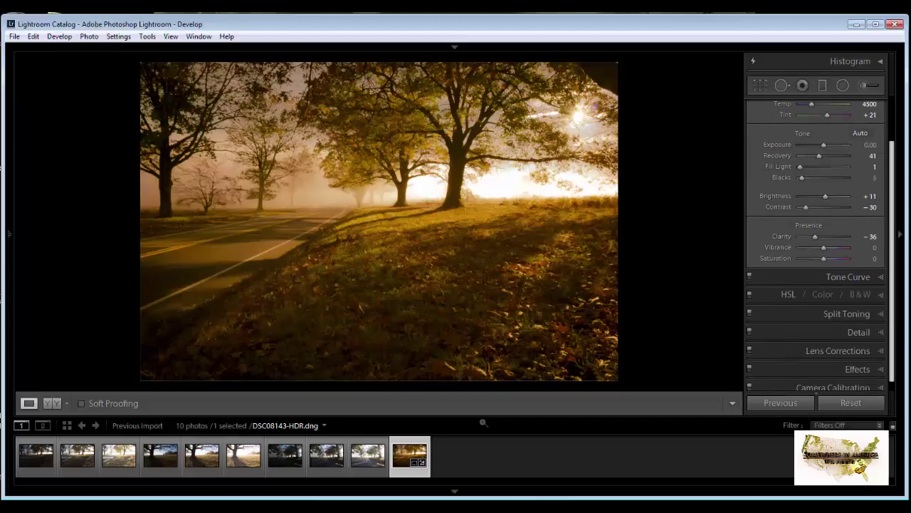
{"action": "left_click", "coordinate": [837, 350]}
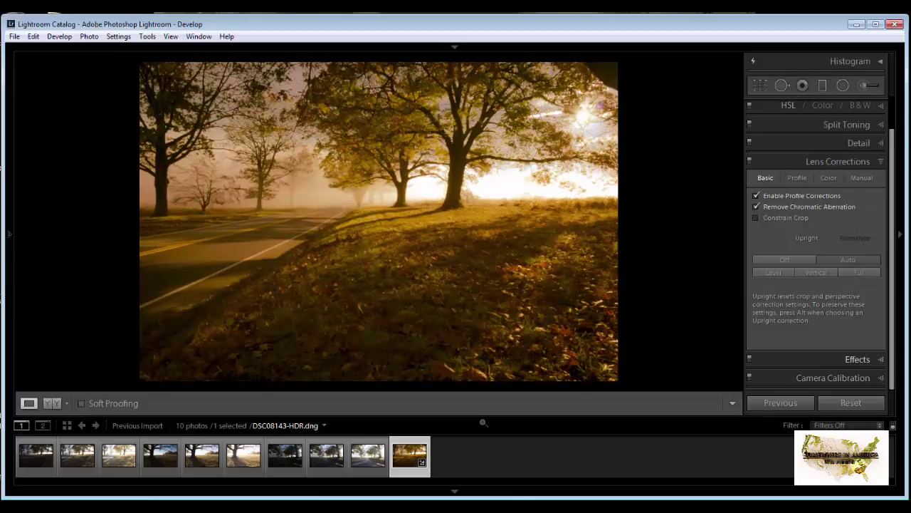
{"action": "left_click", "coordinate": [857, 359]}
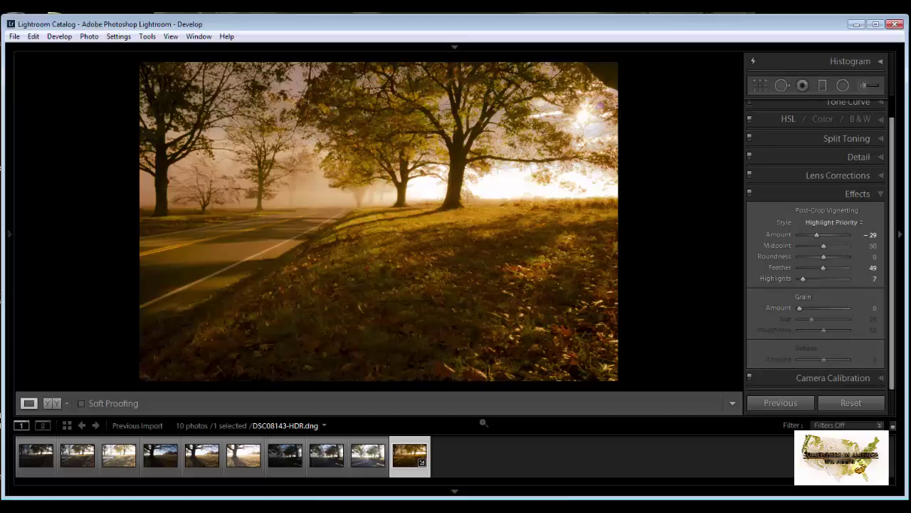
Step: Try the Camera Landscape profile in Camera Calibration and switch back to Adobe Standard
{"action": "key", "text": "ctrl+8"}
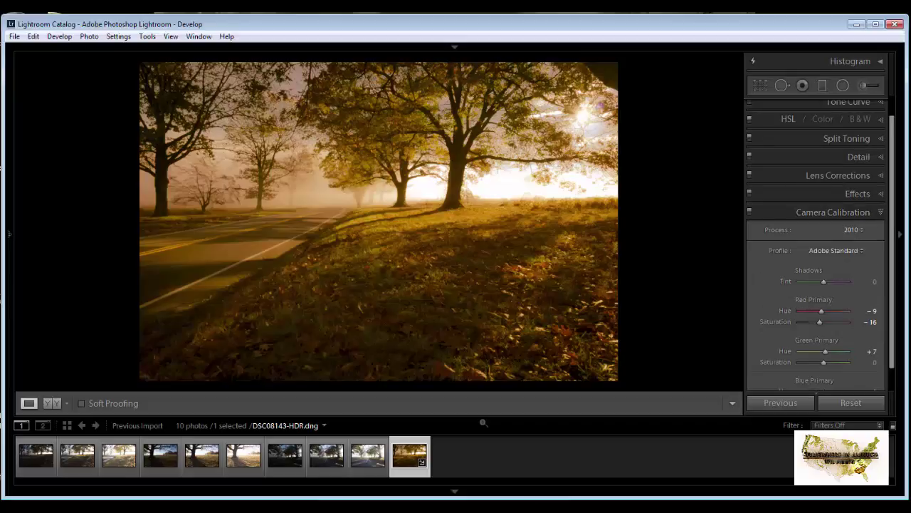
{"action": "left_click", "coordinate": [836, 250]}
{"action": "left_click", "coordinate": [819, 303]}
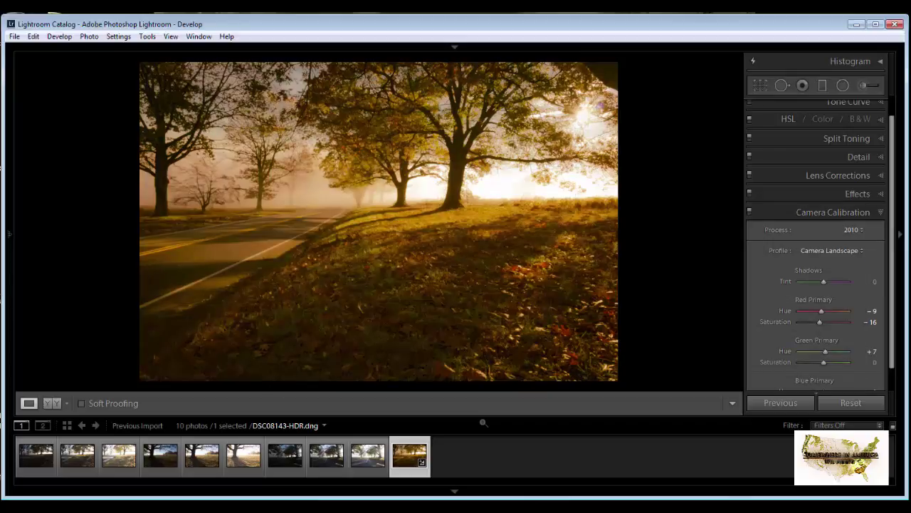
{"action": "left_click", "coordinate": [832, 250]}
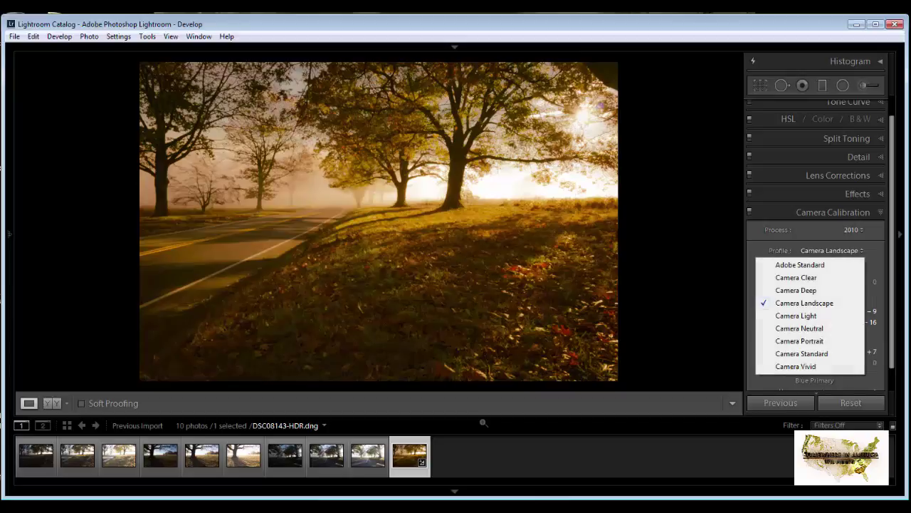
{"action": "left_click", "coordinate": [800, 265]}
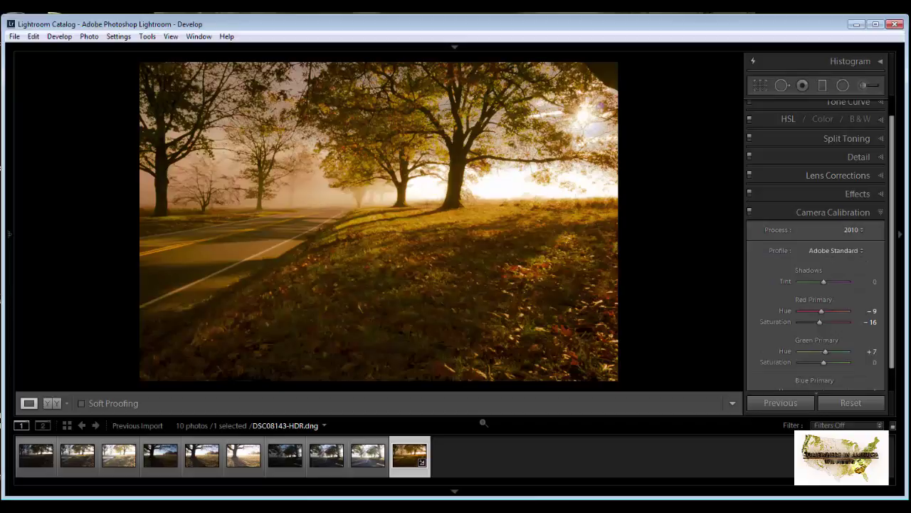
Step: Raise the HSL saturation of yellow to +13, orange to +11 and red to +24
{"action": "left_click", "coordinate": [789, 119]}
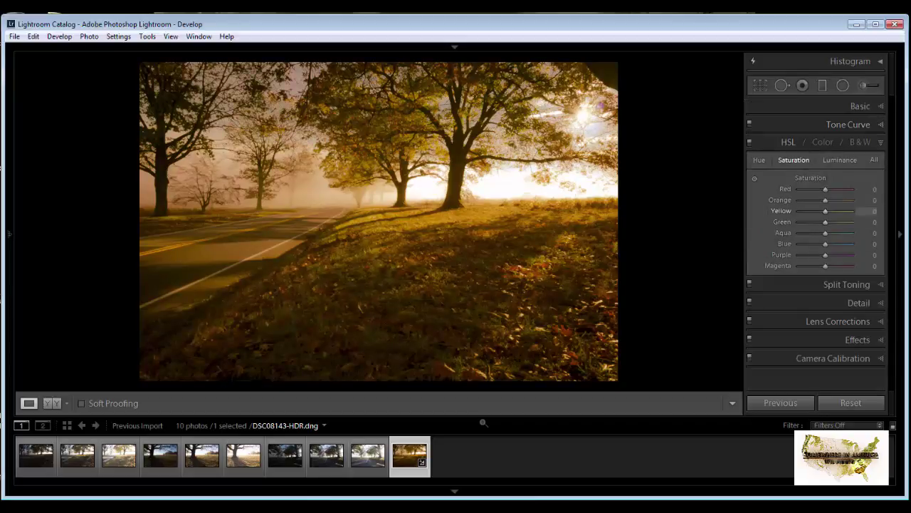
{"action": "mouse_move", "coordinate": [825, 210]}
{"action": "left_mouse_down"}
{"action": "mouse_move", "coordinate": [809, 211]}
{"action": "mouse_move", "coordinate": [828, 211]}
{"action": "mouse_move", "coordinate": [828, 200]}
{"action": "left_mouse_up"}
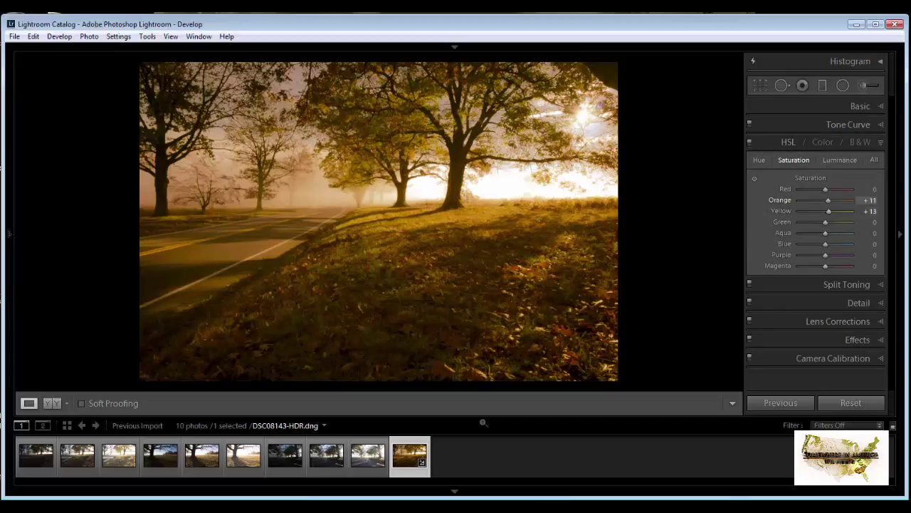
{"action": "key", "text": "comma"}
{"action": "key", "text": "shift+Up"}
{"action": "key", "text": "shift+Up"}
{"action": "key", "text": "shift+Up"}
{"action": "key", "text": "Up"}
{"action": "key", "text": "Up"}
{"action": "key", "text": "shift+Down"}
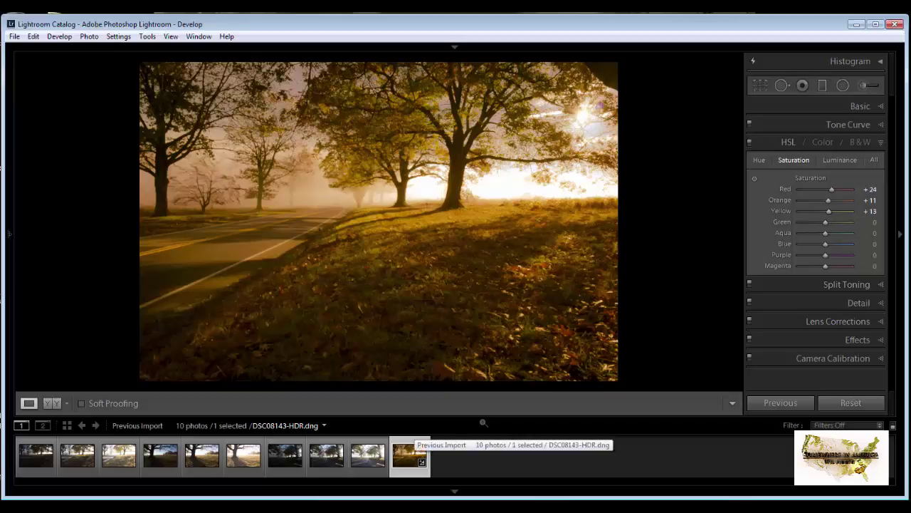
Step: Open the developed HDR photo DSC08143-HDR.dng in Adobe Photoshop CC 2015 for further editing
{"action": "right_click", "coordinate": [411, 440]}
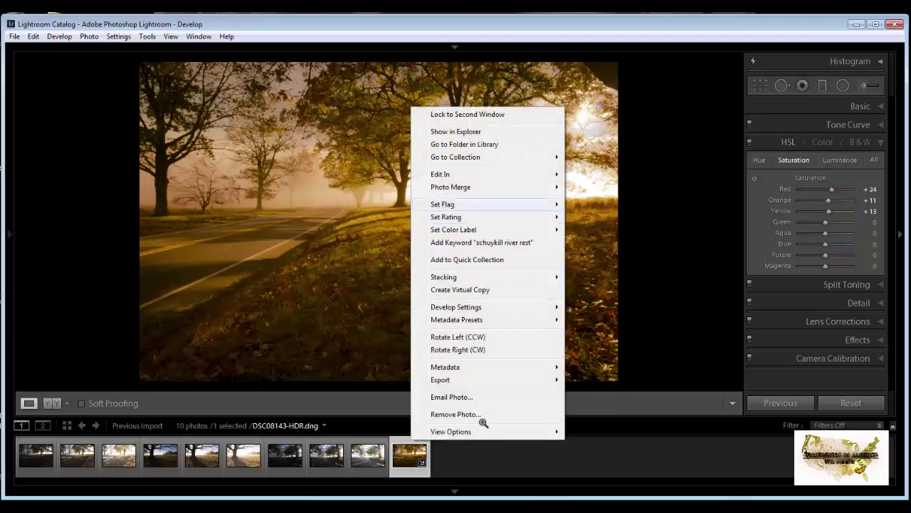
{"action": "mouse_move", "coordinate": [484, 174]}
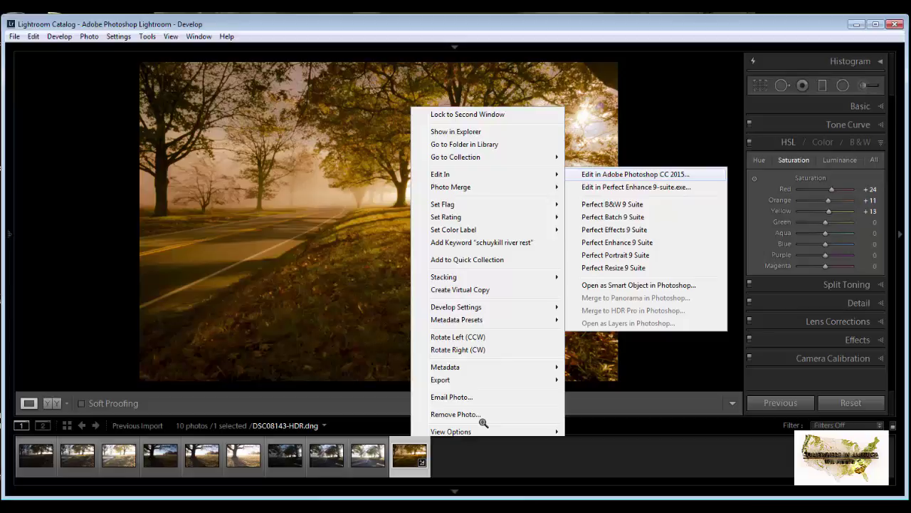
{"action": "left_click", "coordinate": [635, 173]}
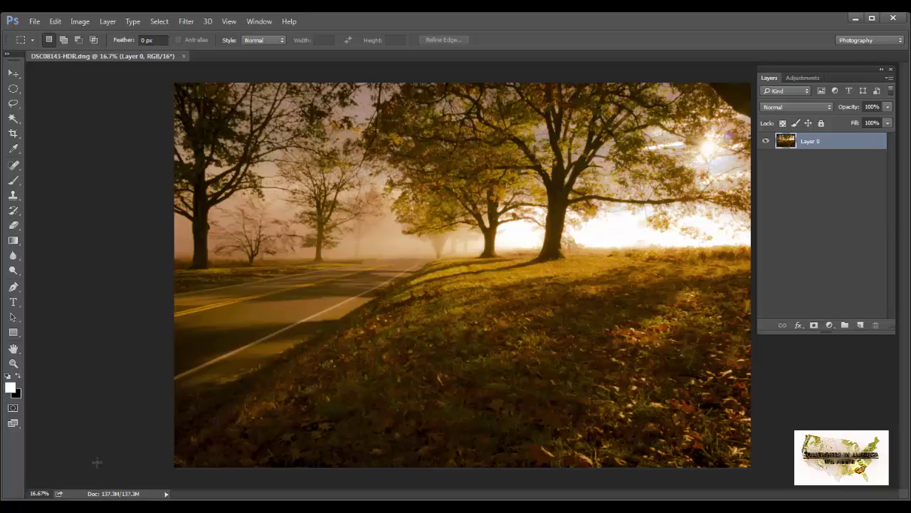
Step: Place VintageCanvas2.jpg from the texture folder over the photo and scale it to 117.32% wide by 128.81% high to cover the canvas
{"action": "key", "text": "alt+Tab"}
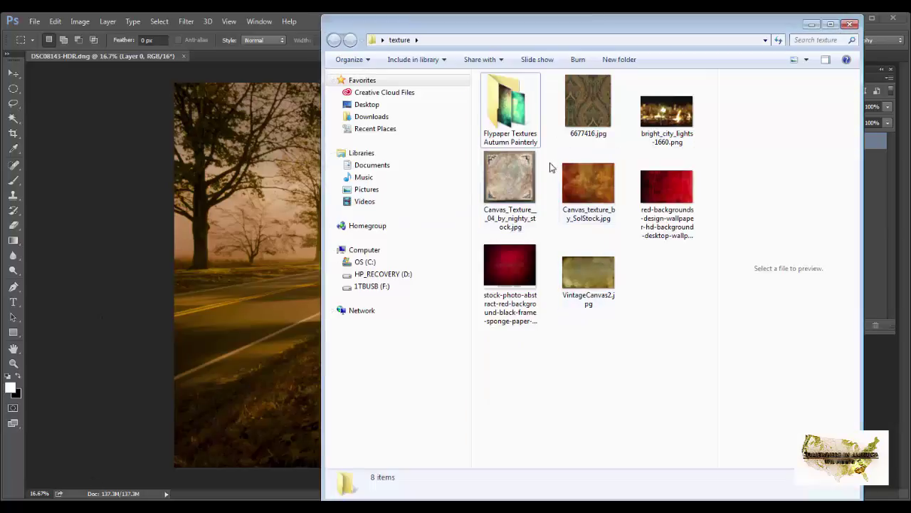
{"action": "left_click_drag", "start_coordinate": [566, 31], "coordinate": [629, 31]}
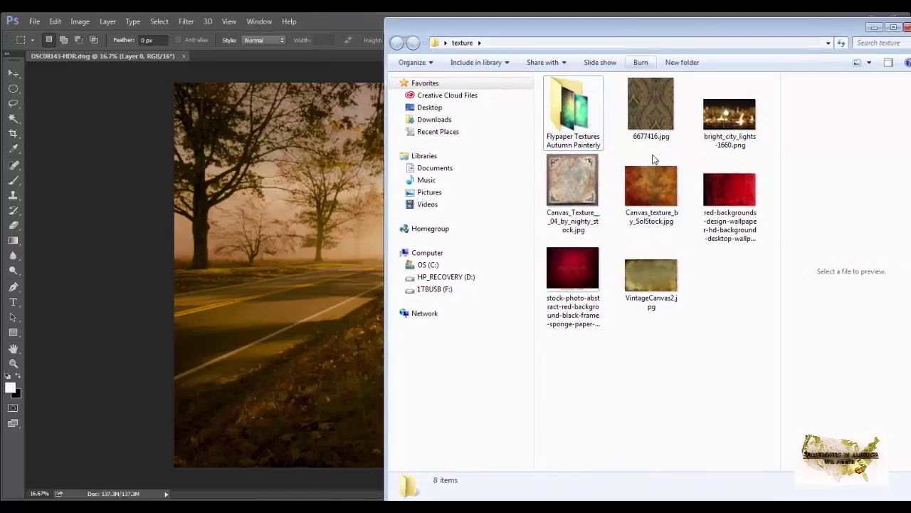
{"action": "left_click_drag", "start_coordinate": [667, 287], "coordinate": [366, 245]}
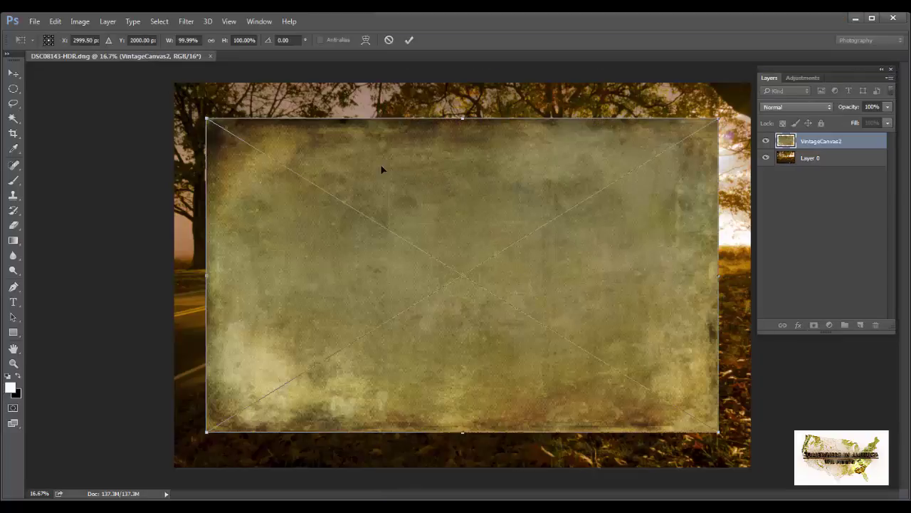
{"action": "mouse_move", "coordinate": [369, 147]}
{"action": "left_mouse_down"}
{"action": "mouse_move", "coordinate": [387, 143]}
{"action": "mouse_move", "coordinate": [378, 132]}
{"action": "left_mouse_up"}
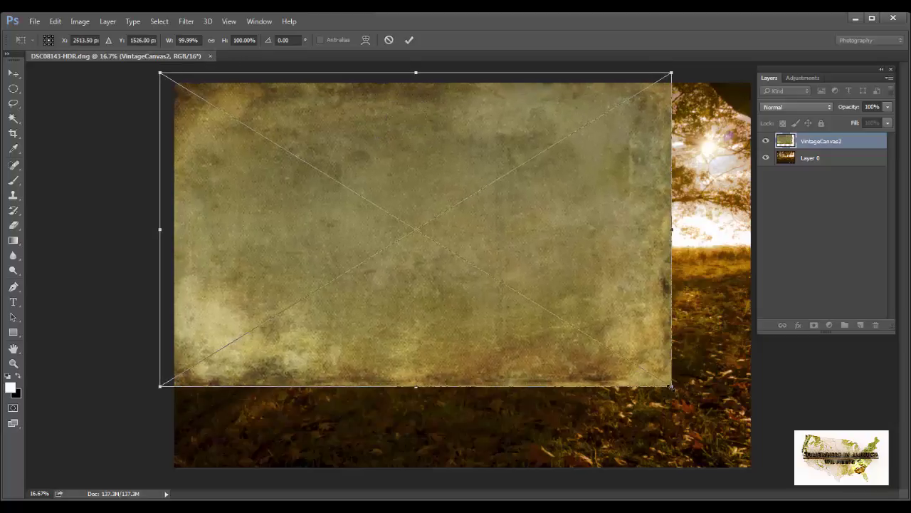
{"action": "left_click_drag", "start_coordinate": [671, 385], "coordinate": [759, 477]}
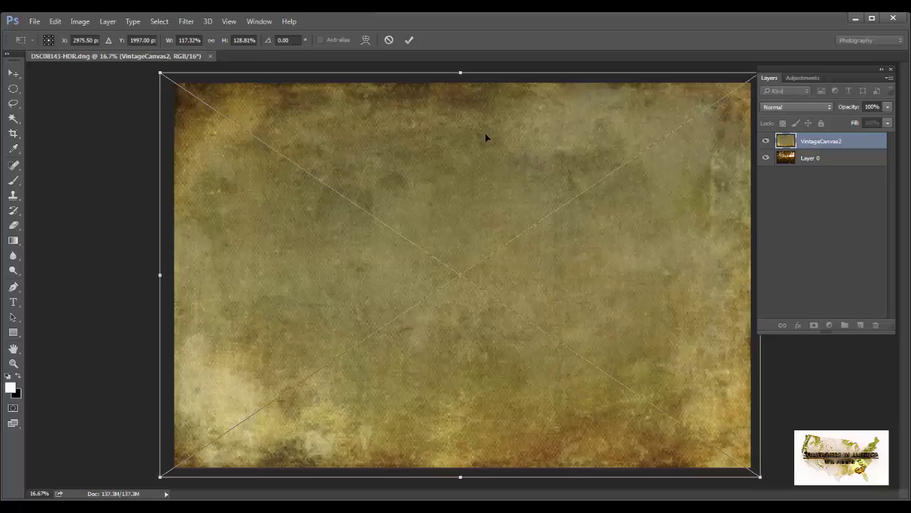
{"action": "left_click", "coordinate": [410, 40]}
Step: Set the VintageCanvas2 layer's blend mode to Overlay and add a white layer mask to it
{"action": "left_click", "coordinate": [790, 106]}
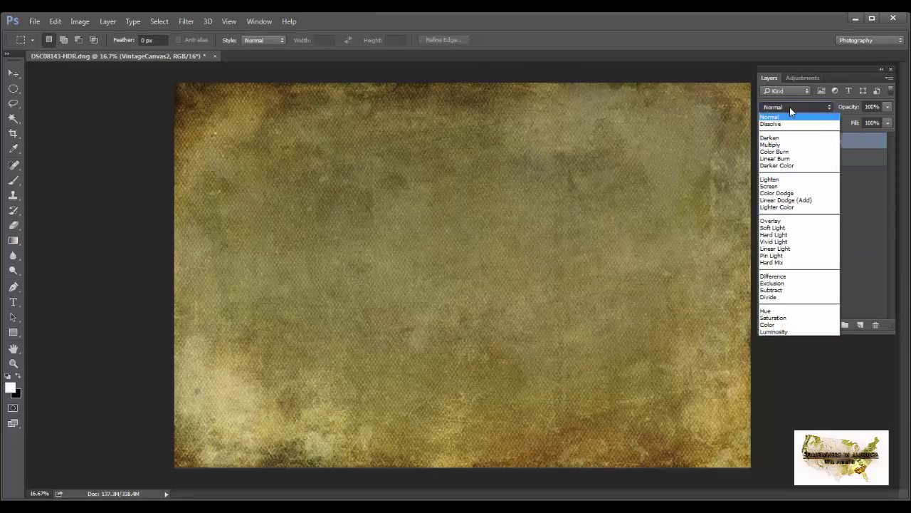
{"action": "left_click", "coordinate": [796, 222]}
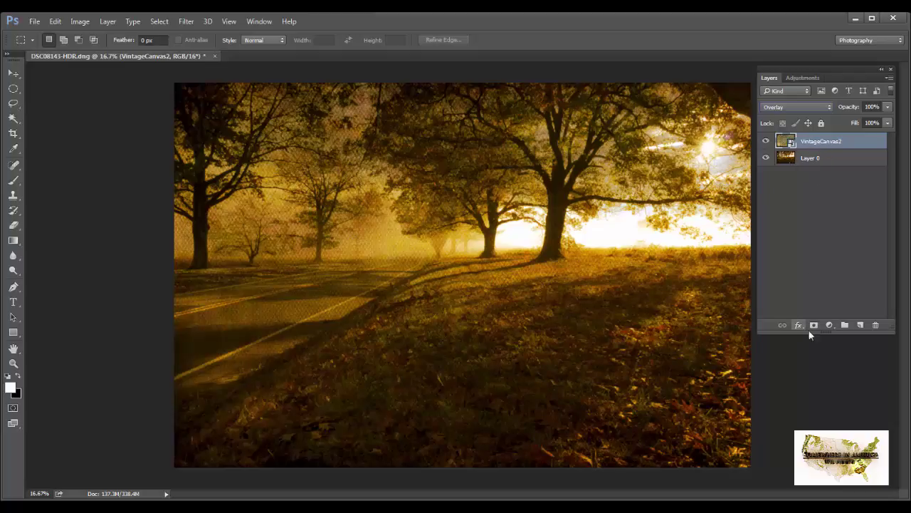
{"action": "left_click", "coordinate": [814, 326]}
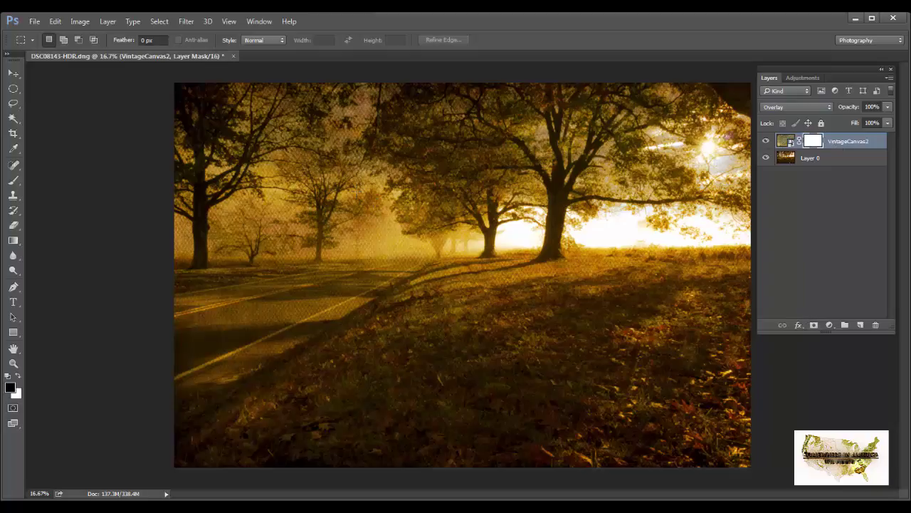
Step: Paint black on the VintageCanvas2 mask over the grass, road and sun area with an 800 px brush at 14% flow
{"action": "key", "text": "b"}
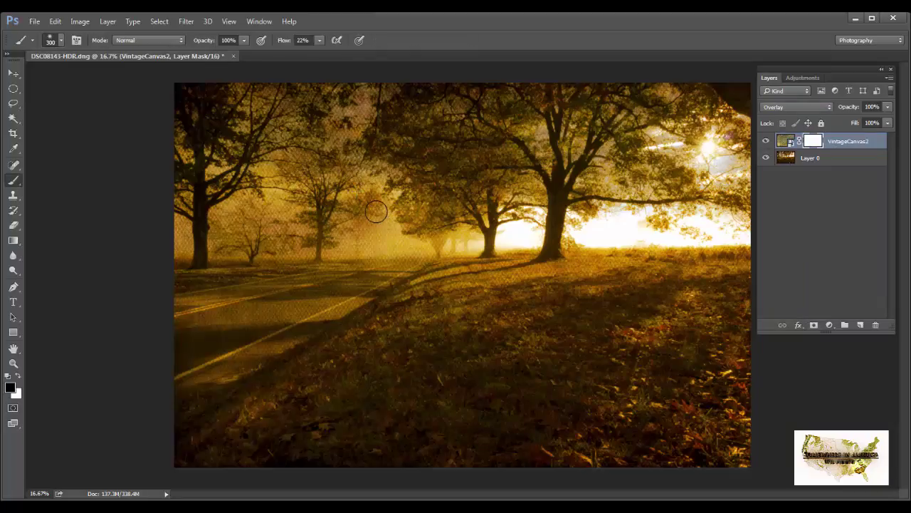
{"action": "key", "text": "bracketright"}
{"action": "left_click", "coordinate": [320, 40]}
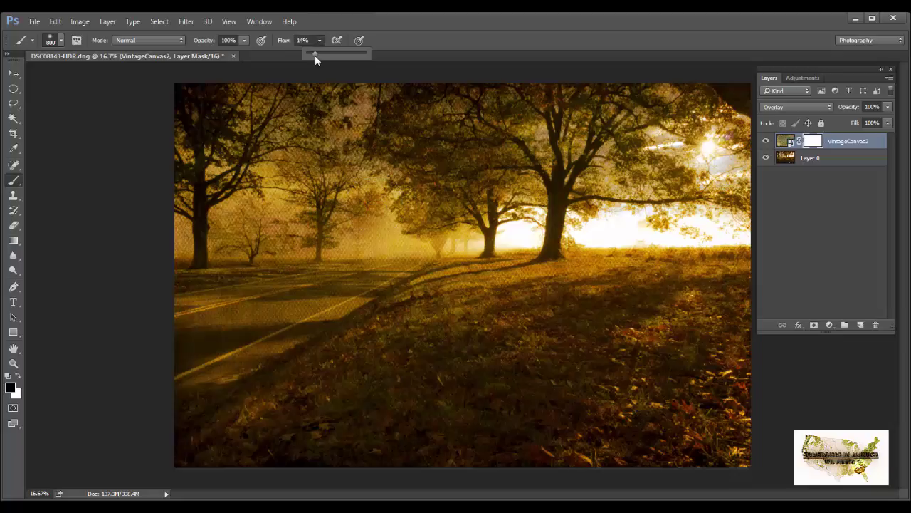
{"action": "left_click", "coordinate": [439, 42]}
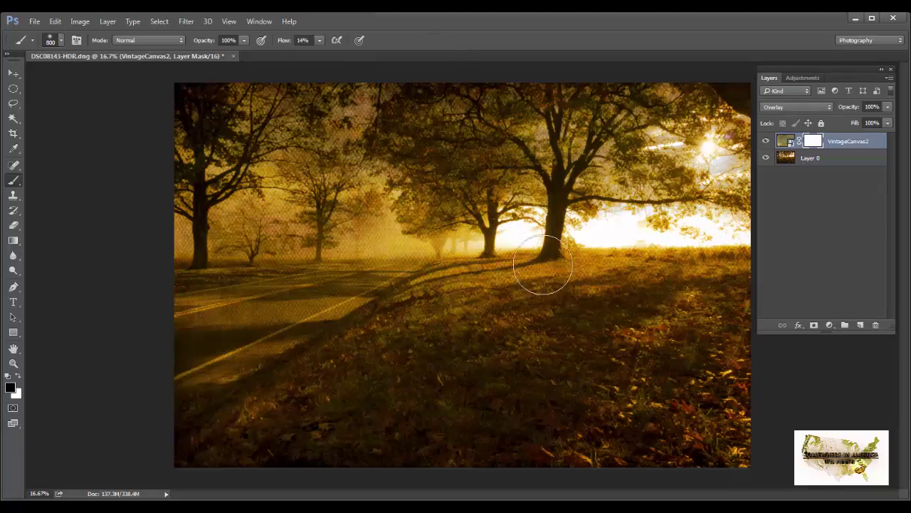
{"action": "mouse_move", "coordinate": [495, 278]}
{"action": "left_mouse_down"}
{"action": "mouse_move", "coordinate": [412, 288]}
{"action": "mouse_move", "coordinate": [653, 243]}
{"action": "mouse_move", "coordinate": [535, 281]}
{"action": "mouse_move", "coordinate": [440, 292]}
{"action": "mouse_move", "coordinate": [581, 267]}
{"action": "mouse_move", "coordinate": [583, 242]}
{"action": "mouse_move", "coordinate": [625, 261]}
{"action": "mouse_move", "coordinate": [717, 258]}
{"action": "mouse_move", "coordinate": [550, 275]}
{"action": "mouse_move", "coordinate": [517, 301]}
{"action": "mouse_move", "coordinate": [470, 311]}
{"action": "left_mouse_up"}
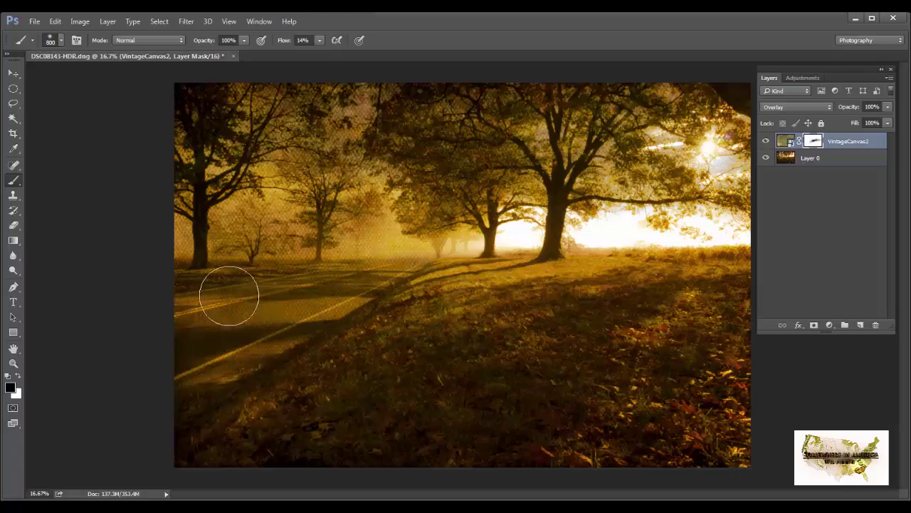
{"action": "mouse_move", "coordinate": [252, 278]}
{"action": "left_mouse_down"}
{"action": "mouse_move", "coordinate": [168, 311]}
{"action": "mouse_move", "coordinate": [239, 349]}
{"action": "mouse_move", "coordinate": [339, 307]}
{"action": "left_mouse_up"}
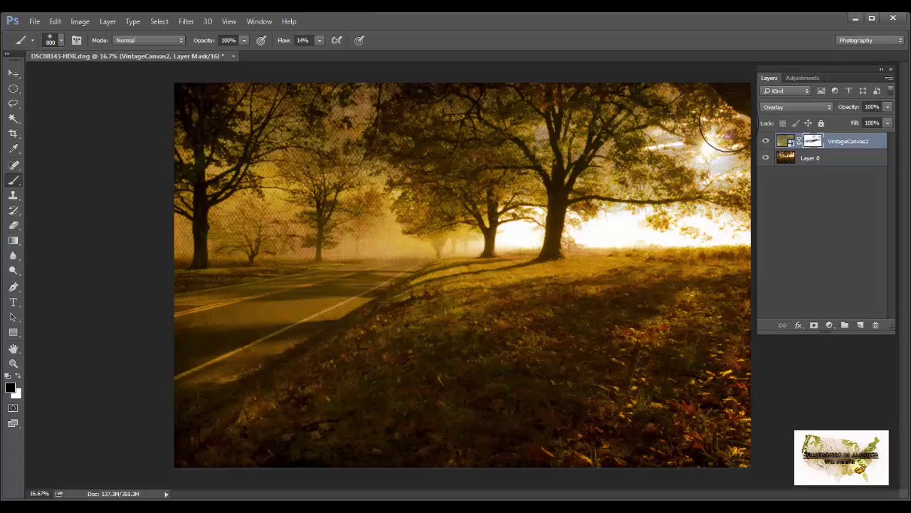
{"action": "mouse_move", "coordinate": [712, 336]}
{"action": "left_mouse_down"}
{"action": "mouse_move", "coordinate": [687, 344]}
{"action": "mouse_move", "coordinate": [716, 358]}
{"action": "mouse_move", "coordinate": [745, 428]}
{"action": "mouse_move", "coordinate": [687, 447]}
{"action": "left_mouse_up"}
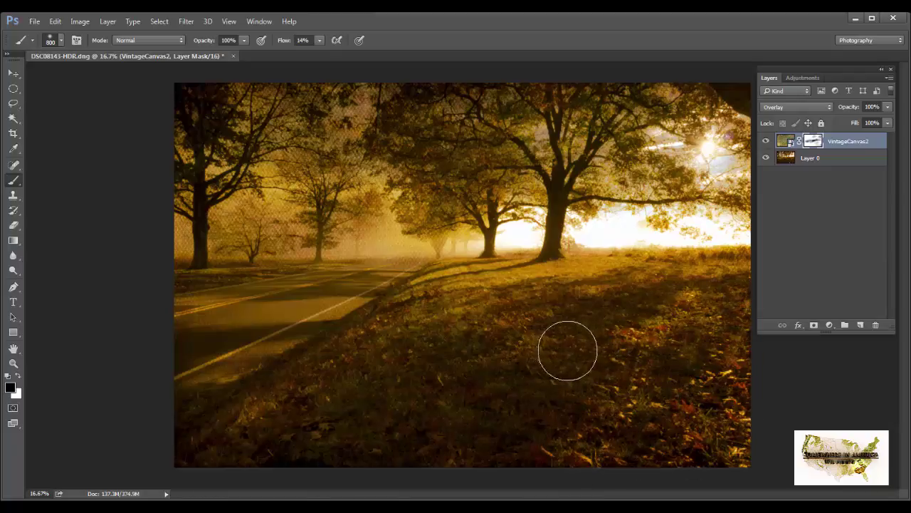
{"action": "mouse_move", "coordinate": [548, 311]}
{"action": "left_mouse_down"}
{"action": "mouse_move", "coordinate": [450, 339]}
{"action": "mouse_move", "coordinate": [472, 332]}
{"action": "mouse_move", "coordinate": [456, 299]}
{"action": "left_mouse_up"}
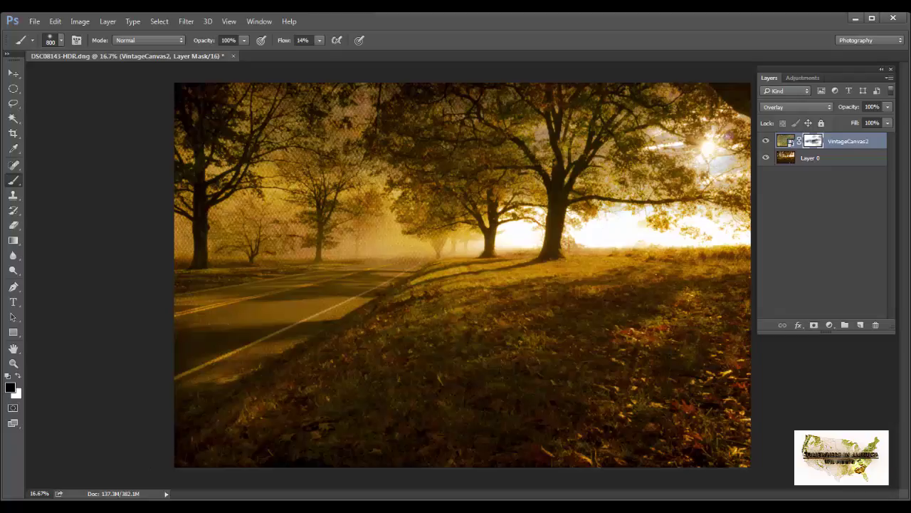
Step: Place Ancient Stucco.jpg from the Flypaper Textures Autumn Painterly folder into the photo document
{"action": "left_click", "coordinate": [79, 488]}
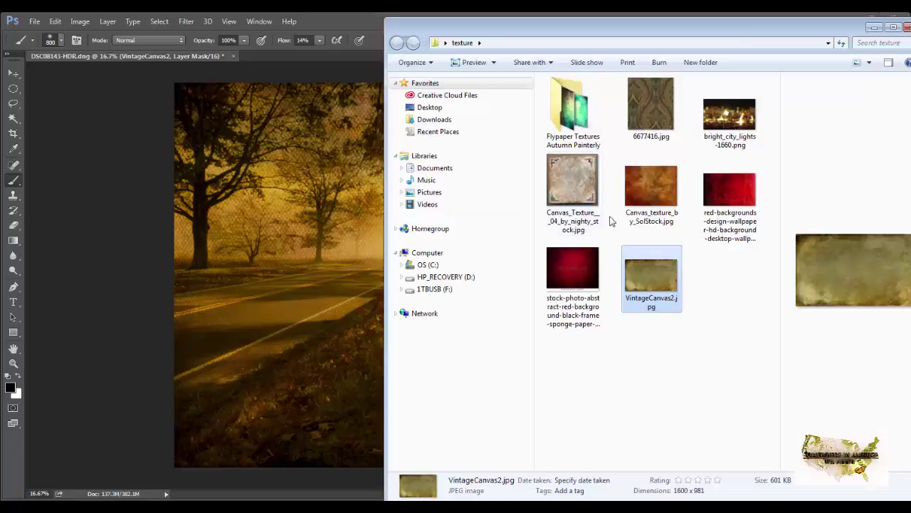
{"action": "left_click", "coordinate": [569, 111]}
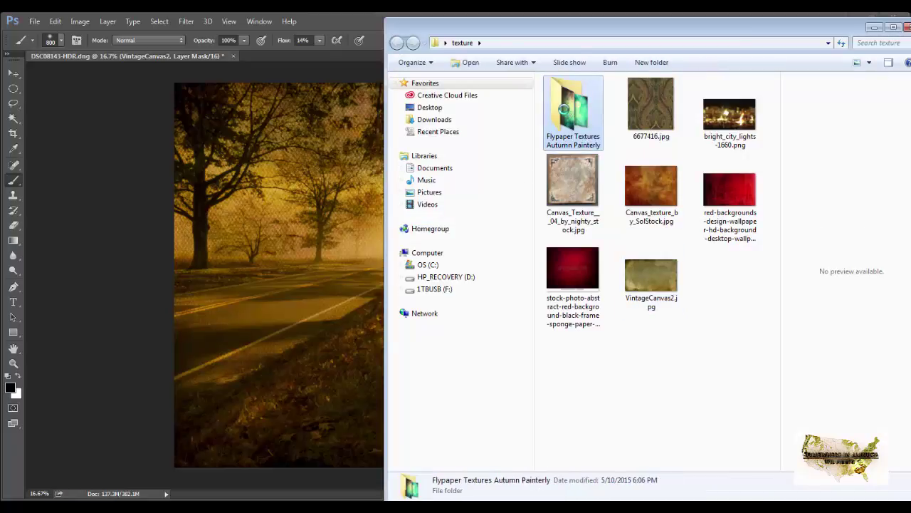
{"action": "double_click", "coordinate": [569, 107]}
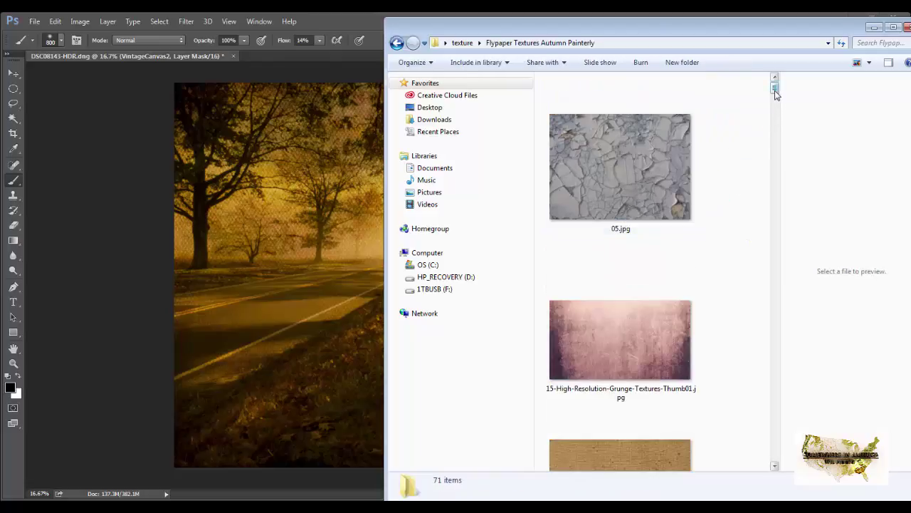
{"action": "left_click_drag", "start_coordinate": [776, 93], "coordinate": [777, 128]}
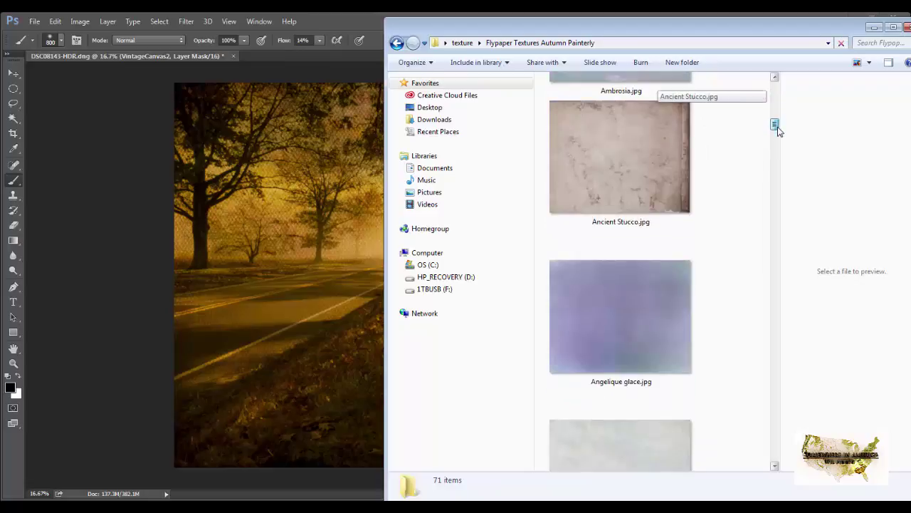
{"action": "left_click", "coordinate": [648, 141]}
{"action": "left_click_drag", "start_coordinate": [634, 153], "coordinate": [340, 250]}
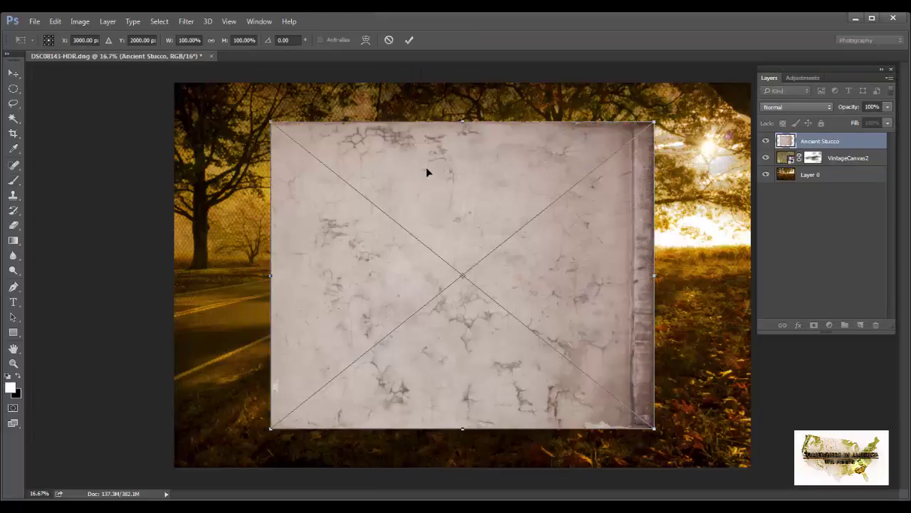
Step: Scale the Ancient Stucco texture to 156.42% wide by 131.63% high over the whole canvas and set its blend mode to Overlay
{"action": "left_click_drag", "start_coordinate": [427, 172], "coordinate": [314, 121]}
{"action": "left_click_drag", "start_coordinate": [544, 380], "coordinate": [760, 476]}
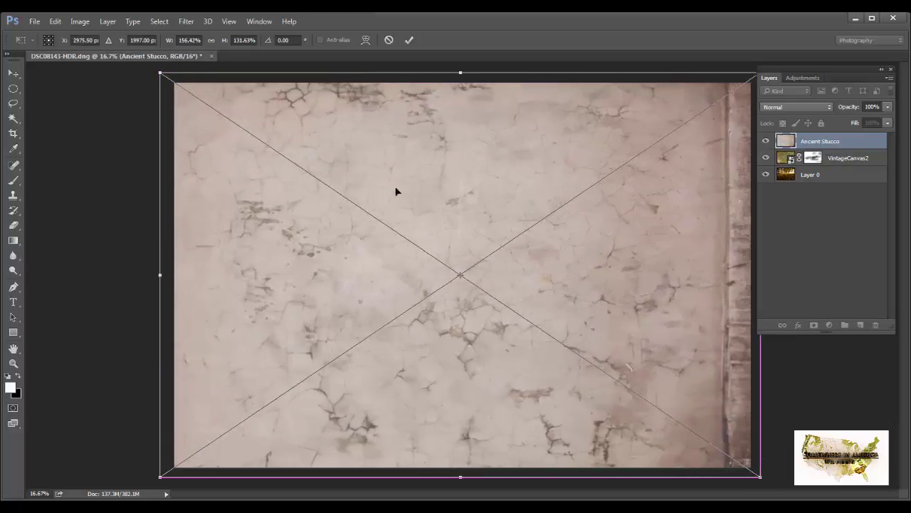
{"action": "left_click", "coordinate": [409, 41]}
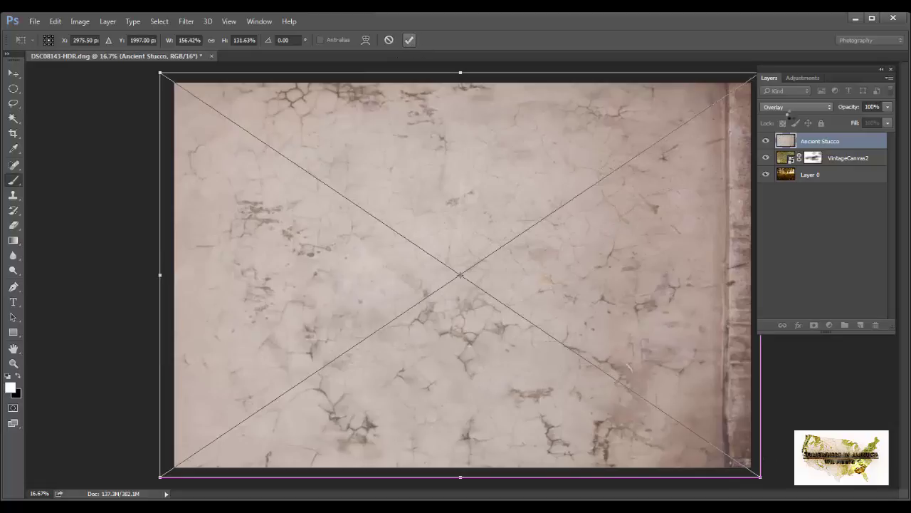
{"action": "key", "text": "Return"}
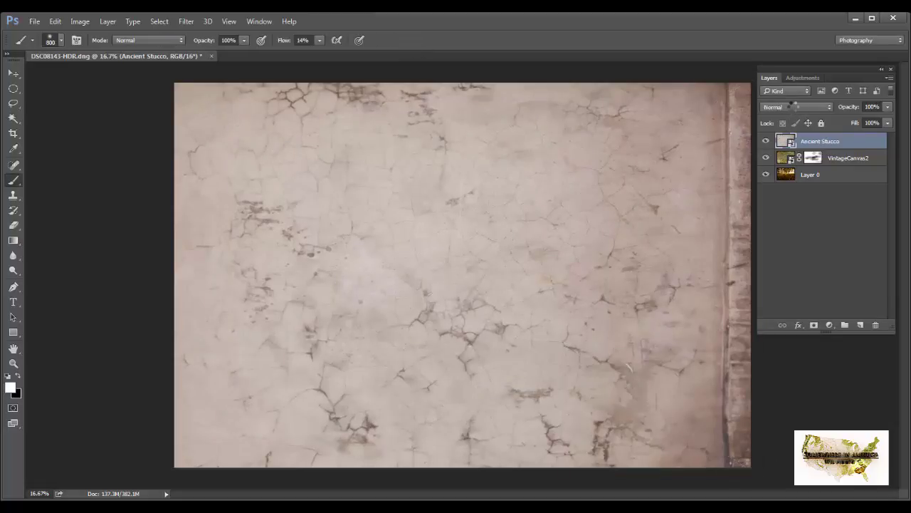
{"action": "left_click", "coordinate": [793, 106]}
{"action": "left_click", "coordinate": [805, 222]}
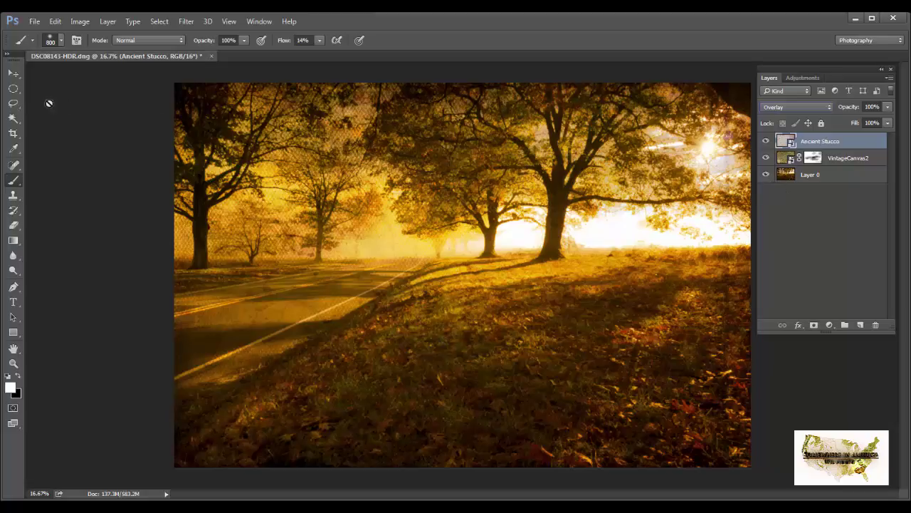
Step: Stretch the Ancient Stucco layer farther past the photo's right and lower edges and add a layer mask to it
{"action": "left_click", "coordinate": [16, 75]}
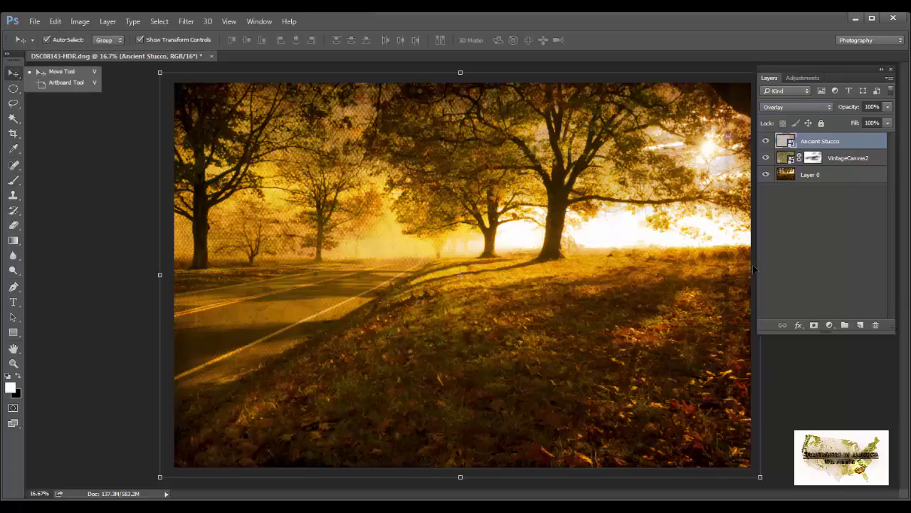
{"action": "left_click_drag", "start_coordinate": [756, 264], "coordinate": [792, 263]}
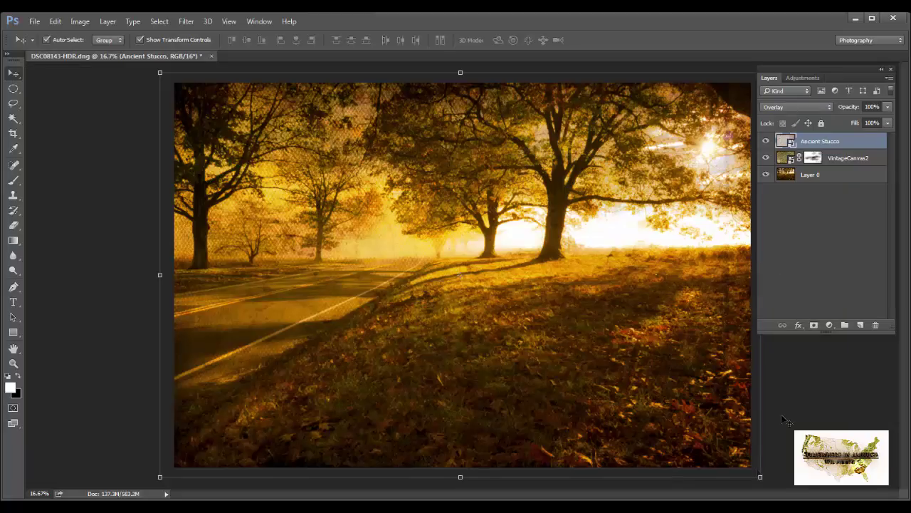
{"action": "left_click_drag", "start_coordinate": [759, 478], "coordinate": [795, 484]}
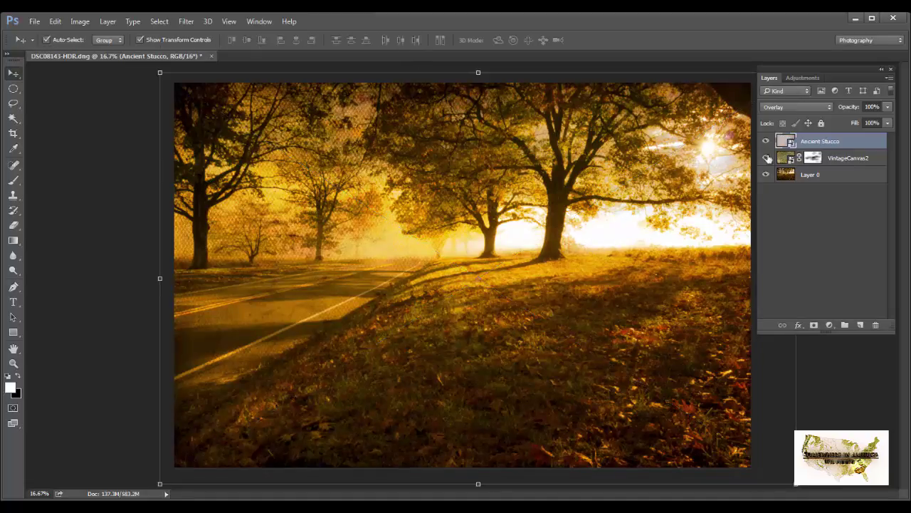
{"action": "left_click", "coordinate": [814, 325]}
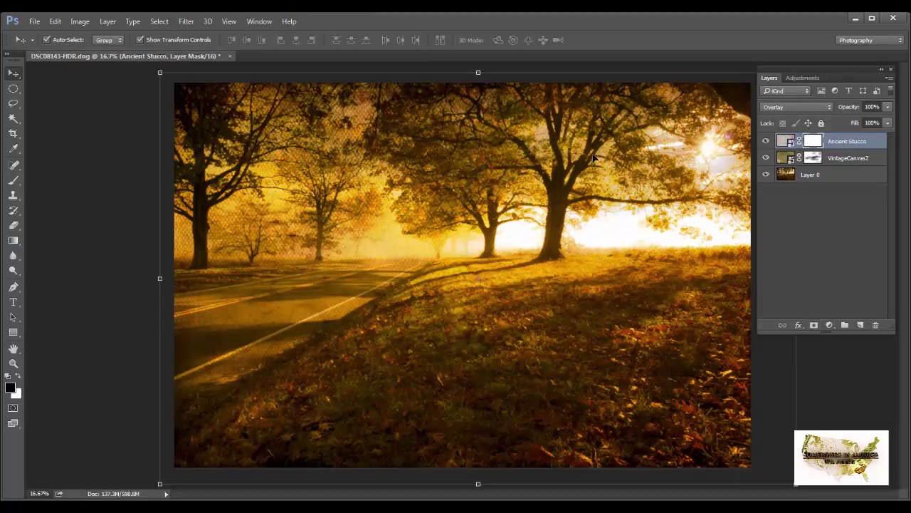
Step: Brush black on the Ancient Stucco mask over the sun, and on the VintageCanvas2 mask over the bright horizon and the misty sky
{"action": "key", "text": "b"}
{"action": "mouse_move", "coordinate": [702, 146]}
{"action": "left_mouse_down"}
{"action": "mouse_move", "coordinate": [683, 132]}
{"action": "mouse_move", "coordinate": [655, 149]}
{"action": "mouse_move", "coordinate": [719, 154]}
{"action": "mouse_move", "coordinate": [699, 112]}
{"action": "mouse_move", "coordinate": [738, 157]}
{"action": "mouse_move", "coordinate": [683, 163]}
{"action": "mouse_move", "coordinate": [723, 157]}
{"action": "mouse_move", "coordinate": [702, 168]}
{"action": "mouse_move", "coordinate": [685, 202]}
{"action": "mouse_move", "coordinate": [673, 190]}
{"action": "mouse_move", "coordinate": [688, 160]}
{"action": "mouse_move", "coordinate": [657, 158]}
{"action": "mouse_move", "coordinate": [678, 145]}
{"action": "mouse_move", "coordinate": [701, 146]}
{"action": "left_mouse_up"}
{"action": "left_click", "coordinate": [813, 158]}
{"action": "mouse_move", "coordinate": [602, 243]}
{"action": "left_mouse_down"}
{"action": "mouse_move", "coordinate": [570, 250]}
{"action": "mouse_move", "coordinate": [548, 226]}
{"action": "mouse_move", "coordinate": [501, 222]}
{"action": "mouse_move", "coordinate": [561, 216]}
{"action": "mouse_move", "coordinate": [587, 217]}
{"action": "left_mouse_up"}
{"action": "mouse_move", "coordinate": [315, 223]}
{"action": "left_mouse_down"}
{"action": "mouse_move", "coordinate": [271, 183]}
{"action": "mouse_move", "coordinate": [247, 198]}
{"action": "mouse_move", "coordinate": [254, 186]}
{"action": "mouse_move", "coordinate": [312, 183]}
{"action": "mouse_move", "coordinate": [333, 190]}
{"action": "mouse_move", "coordinate": [347, 215]}
{"action": "mouse_move", "coordinate": [406, 226]}
{"action": "mouse_move", "coordinate": [348, 232]}
{"action": "mouse_move", "coordinate": [324, 206]}
{"action": "mouse_move", "coordinate": [295, 223]}
{"action": "mouse_move", "coordinate": [233, 218]}
{"action": "mouse_move", "coordinate": [210, 226]}
{"action": "mouse_move", "coordinate": [267, 157]}
{"action": "mouse_move", "coordinate": [335, 145]}
{"action": "left_mouse_up"}
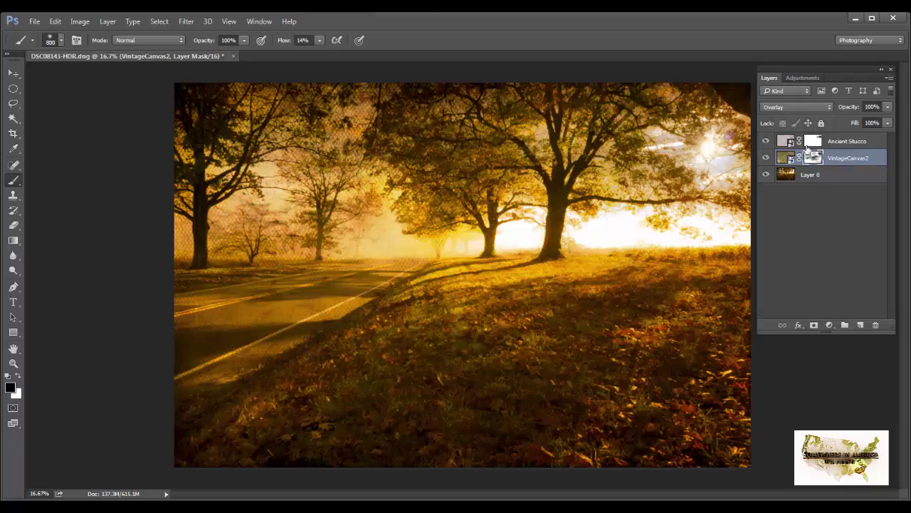
Step: Duplicate the Ancient Stucco layer and reduce the copy to 52% fill and 72% opacity
{"action": "left_click_drag", "start_coordinate": [833, 141], "coordinate": [860, 324]}
{"action": "key", "text": "x"}
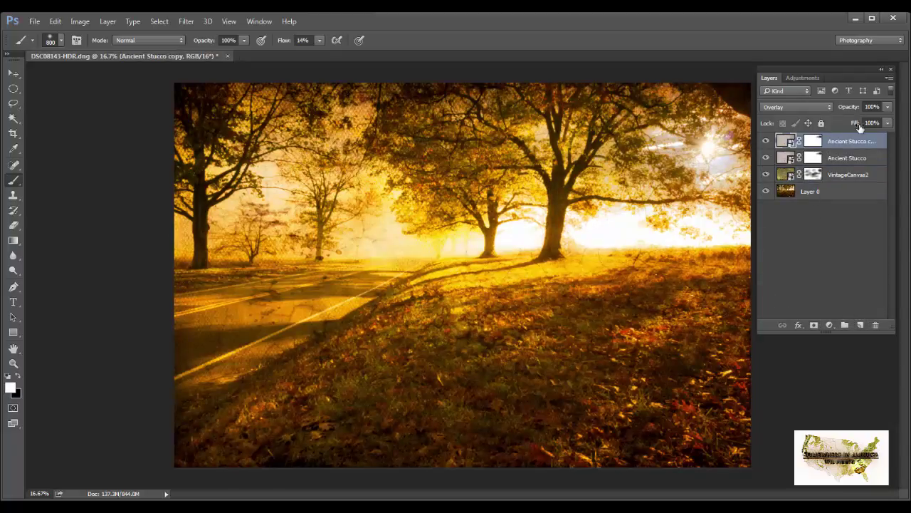
{"action": "left_click_drag", "start_coordinate": [855, 126], "coordinate": [839, 113]}
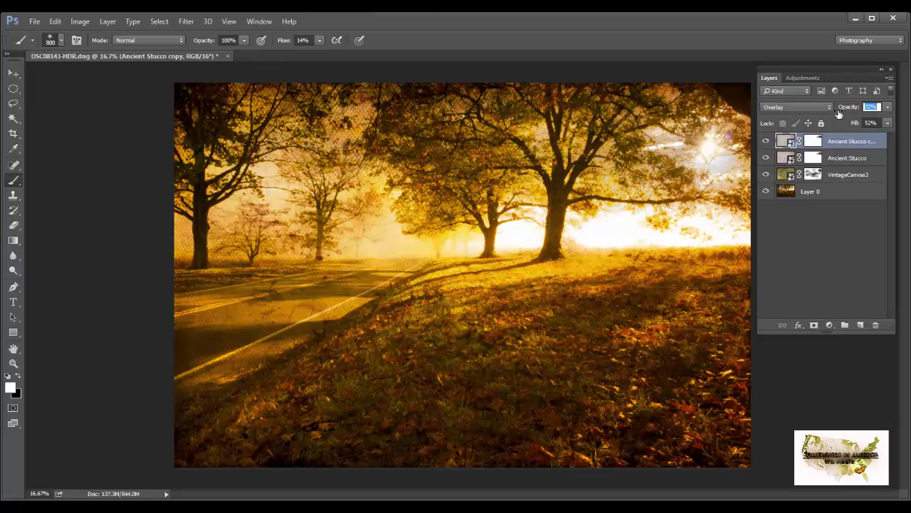
Step: Place the tan_crackle_texture_by_beckas image from the texture folder into the photo document
{"action": "key", "text": "alt+Tab"}
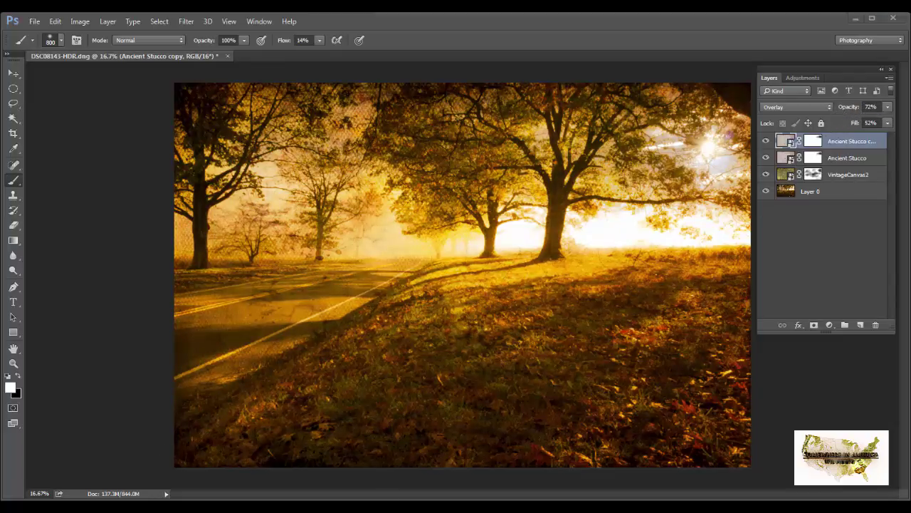
{"action": "left_click_drag", "start_coordinate": [775, 123], "coordinate": [819, 425]}
{"action": "left_click_drag", "start_coordinate": [637, 188], "coordinate": [326, 282]}
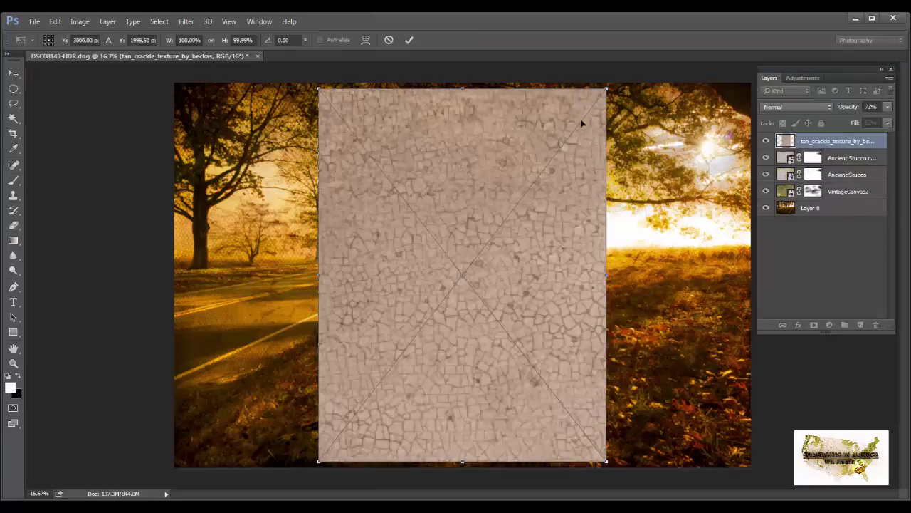
Step: Rotate the crackle texture to landscape and stretch it past all four edges of the photo
{"action": "left_click_drag", "start_coordinate": [310, 90], "coordinate": [287, 417]}
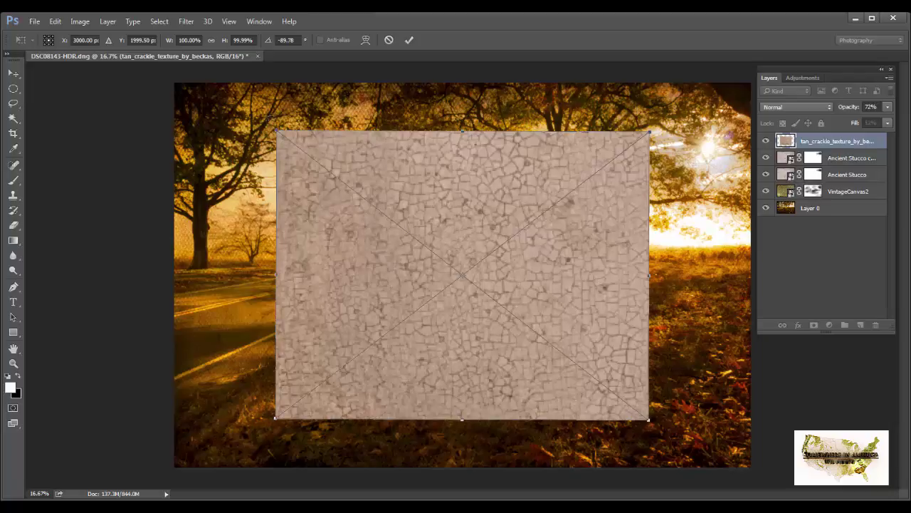
{"action": "left_click_drag", "start_coordinate": [276, 131], "coordinate": [158, 73]}
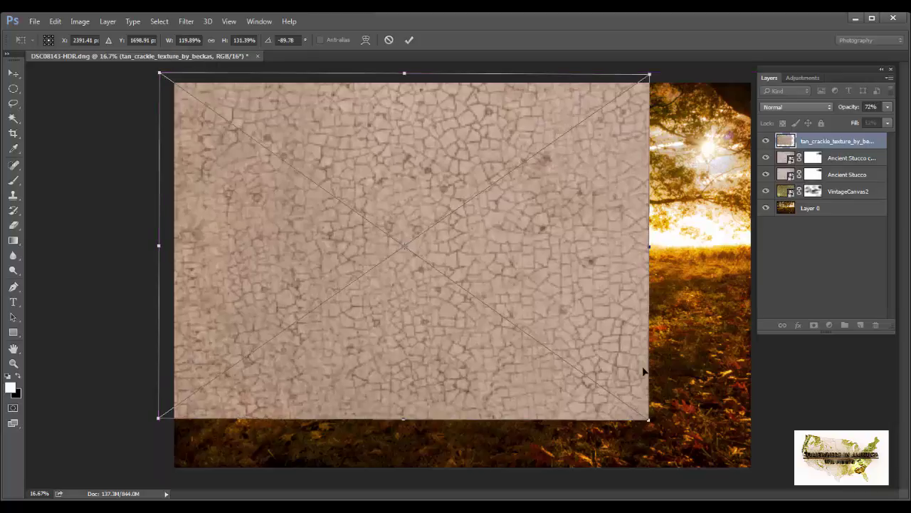
{"action": "left_click_drag", "start_coordinate": [646, 417], "coordinate": [761, 475]}
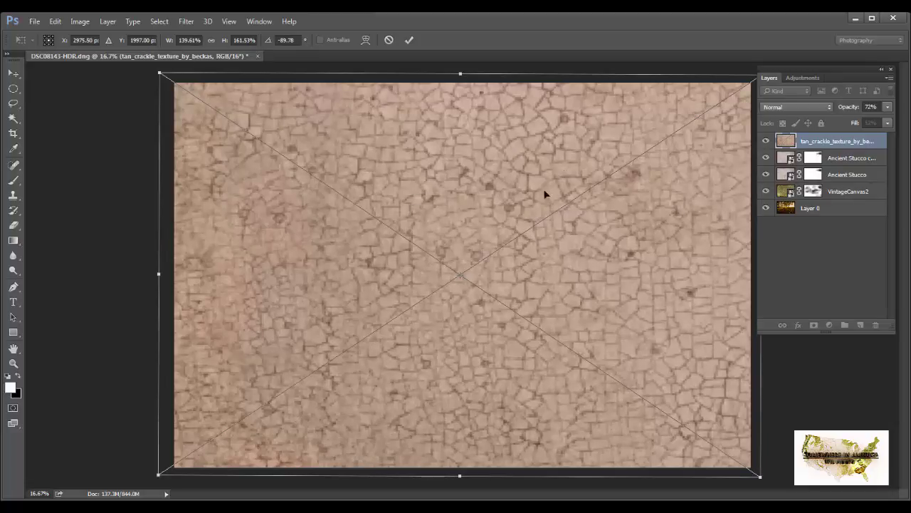
{"action": "key", "text": "shift+alt+o"}
{"action": "left_click", "coordinate": [410, 40]}
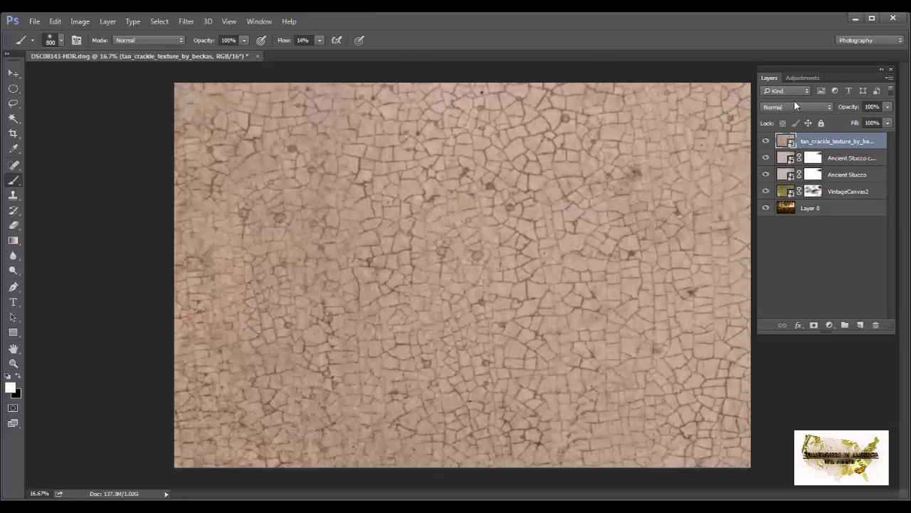
Step: Set the crackle texture layer to Overlay blending with 74% fill and 75% opacity
{"action": "left_click", "coordinate": [796, 105]}
{"action": "left_click", "coordinate": [787, 220]}
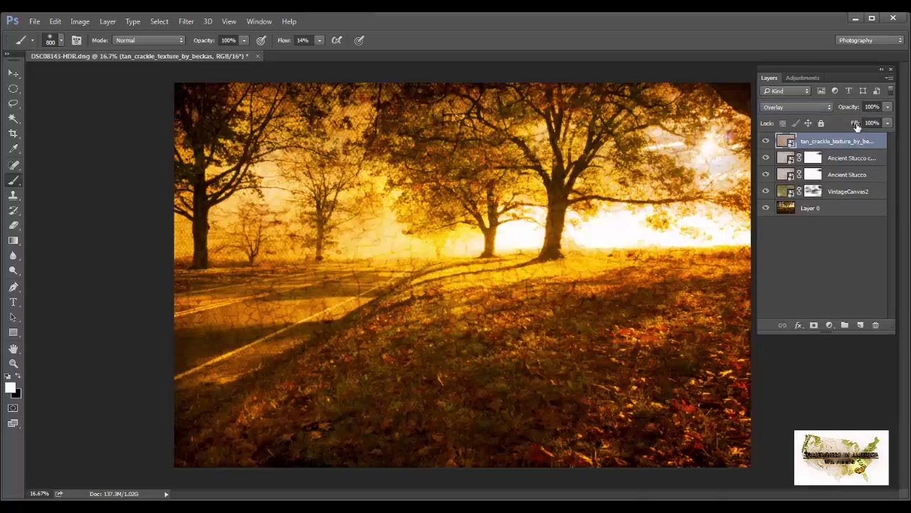
{"action": "left_click_drag", "start_coordinate": [857, 125], "coordinate": [844, 115]}
{"action": "key", "text": "Return"}
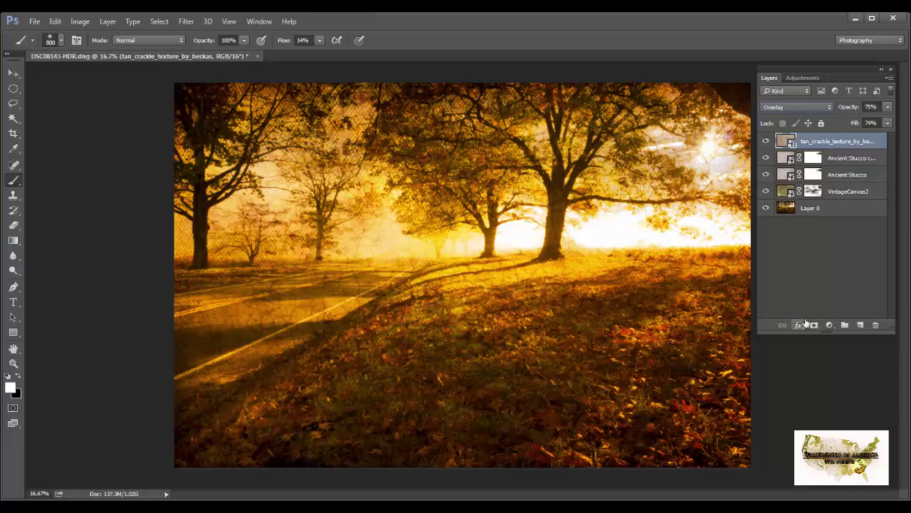
Step: Add a layer mask to the crackle texture and brush black over the misty sky and bright horizon
{"action": "left_click", "coordinate": [816, 325]}
{"action": "key", "text": "x"}
{"action": "mouse_move", "coordinate": [358, 260]}
{"action": "left_mouse_down"}
{"action": "mouse_move", "coordinate": [364, 233]}
{"action": "mouse_move", "coordinate": [425, 243]}
{"action": "mouse_move", "coordinate": [520, 233]}
{"action": "mouse_move", "coordinate": [467, 223]}
{"action": "mouse_move", "coordinate": [464, 184]}
{"action": "mouse_move", "coordinate": [437, 148]}
{"action": "mouse_move", "coordinate": [398, 168]}
{"action": "mouse_move", "coordinate": [524, 198]}
{"action": "mouse_move", "coordinate": [549, 154]}
{"action": "mouse_move", "coordinate": [490, 159]}
{"action": "mouse_move", "coordinate": [463, 111]}
{"action": "mouse_move", "coordinate": [531, 94]}
{"action": "mouse_move", "coordinate": [582, 136]}
{"action": "mouse_move", "coordinate": [609, 129]}
{"action": "mouse_move", "coordinate": [697, 166]}
{"action": "mouse_move", "coordinate": [663, 150]}
{"action": "mouse_move", "coordinate": [692, 104]}
{"action": "mouse_move", "coordinate": [351, 168]}
{"action": "mouse_move", "coordinate": [314, 168]}
{"action": "mouse_move", "coordinate": [305, 121]}
{"action": "mouse_move", "coordinate": [291, 119]}
{"action": "mouse_move", "coordinate": [303, 178]}
{"action": "mouse_move", "coordinate": [252, 228]}
{"action": "mouse_move", "coordinate": [212, 232]}
{"action": "mouse_move", "coordinate": [239, 243]}
{"action": "mouse_move", "coordinate": [288, 298]}
{"action": "mouse_move", "coordinate": [240, 326]}
{"action": "mouse_move", "coordinate": [385, 283]}
{"action": "mouse_move", "coordinate": [396, 266]}
{"action": "mouse_move", "coordinate": [266, 254]}
{"action": "mouse_move", "coordinate": [520, 276]}
{"action": "mouse_move", "coordinate": [528, 289]}
{"action": "mouse_move", "coordinate": [539, 272]}
{"action": "mouse_move", "coordinate": [599, 247]}
{"action": "mouse_move", "coordinate": [698, 244]}
{"action": "left_mouse_up"}
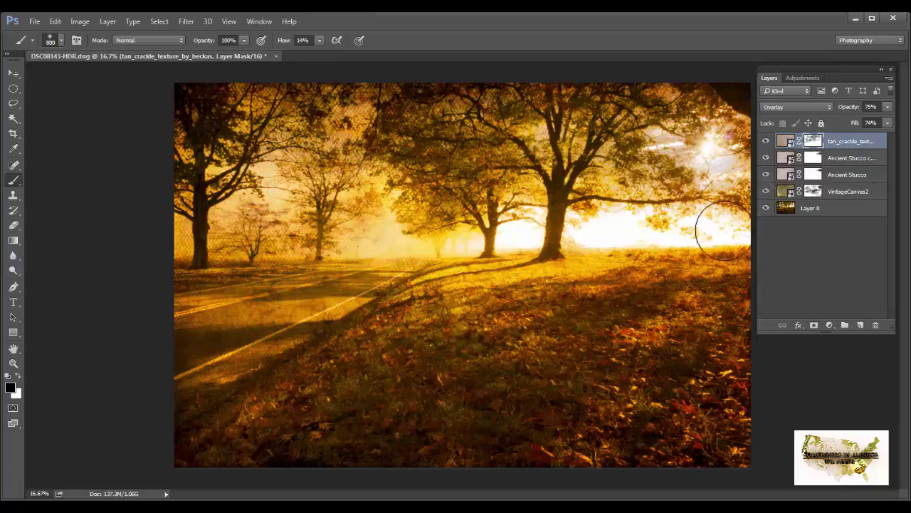
Step: Reduce the original Ancient Stucco layer to 58% fill and 23% opacity
{"action": "left_click", "coordinate": [834, 164]}
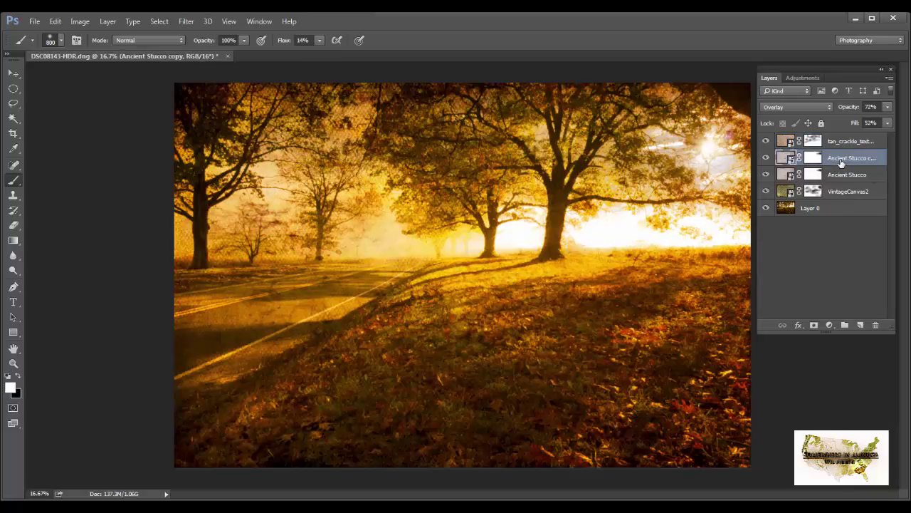
{"action": "left_click", "coordinate": [844, 177]}
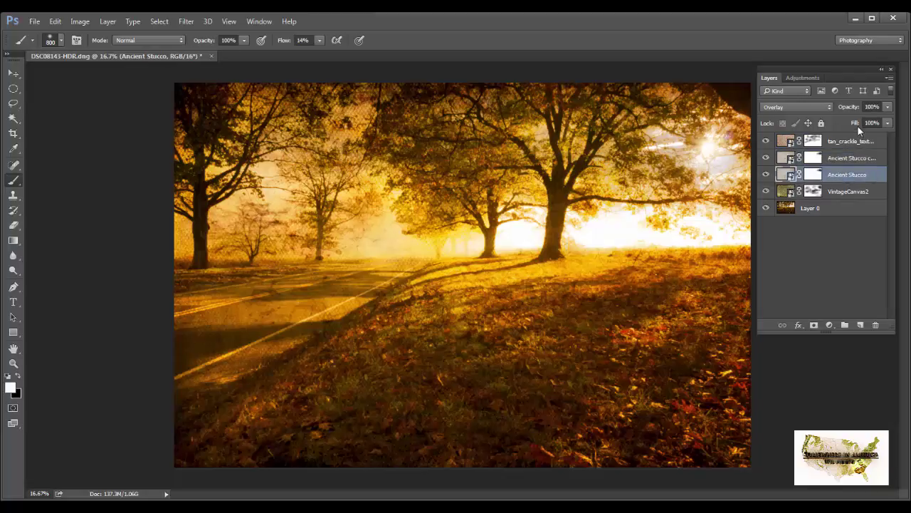
{"action": "mouse_move", "coordinate": [858, 125]}
{"action": "left_mouse_down"}
{"action": "mouse_move", "coordinate": [834, 133]}
{"action": "mouse_move", "coordinate": [836, 111]}
{"action": "mouse_move", "coordinate": [818, 121]}
{"action": "mouse_move", "coordinate": [850, 112]}
{"action": "left_mouse_up"}
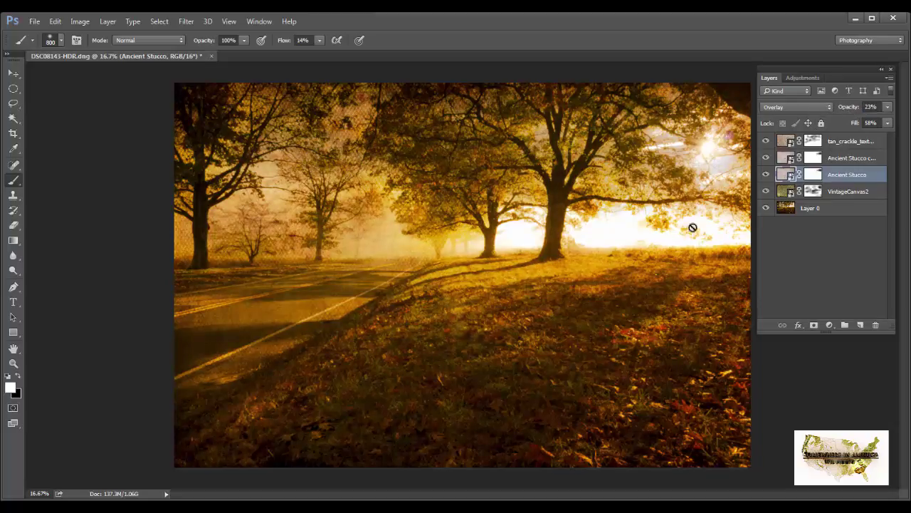
Step: Close the textured photo document with its changes saved and switch back to Lightroom
{"action": "left_click", "coordinate": [890, 79]}
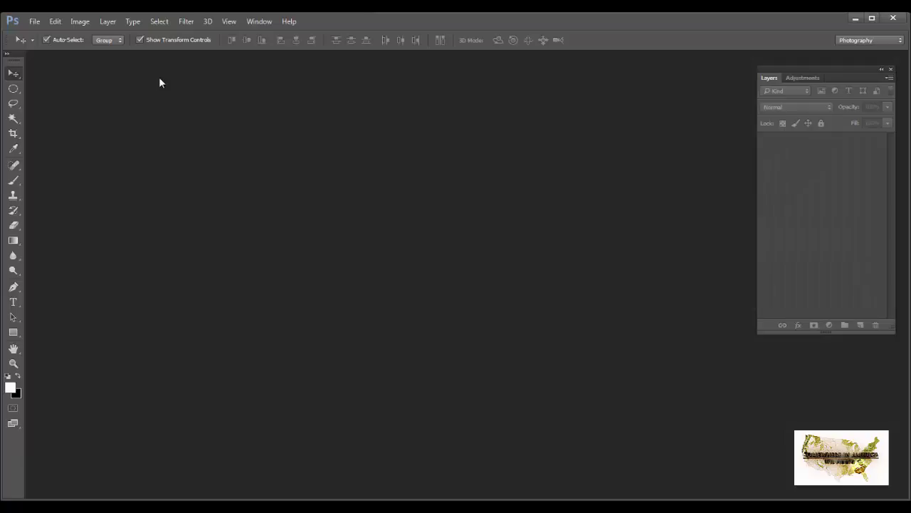
{"action": "key", "text": "alt+Tab"}
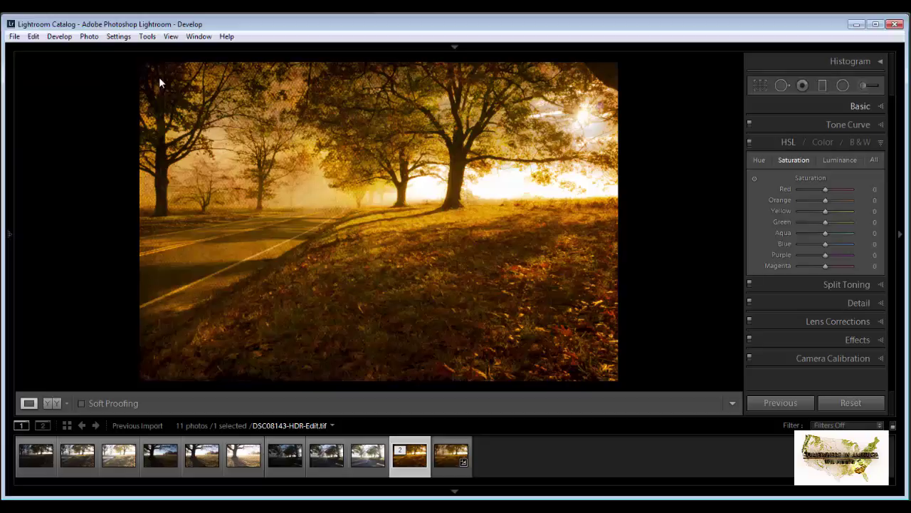
Step: Raise the Basic contrast of DSC08143-HDR-Edit.tif to +48
{"action": "key", "text": "ctrl+1"}
{"action": "key", "text": "period"}
{"action": "key", "text": "period"}
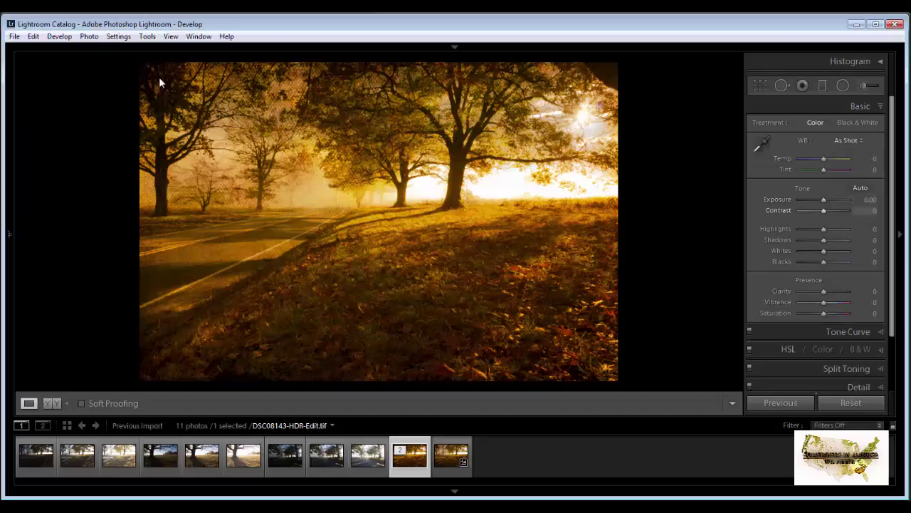
{"action": "key", "text": "plus"}
{"action": "key", "text": "plus"}
{"action": "key", "text": "plus"}
{"action": "key", "text": "plus"}
{"action": "key", "text": "plus"}
{"action": "key", "text": "plus"}
{"action": "key", "text": "plus"}
{"action": "key", "text": "equal"}
{"action": "key", "text": "equal"}
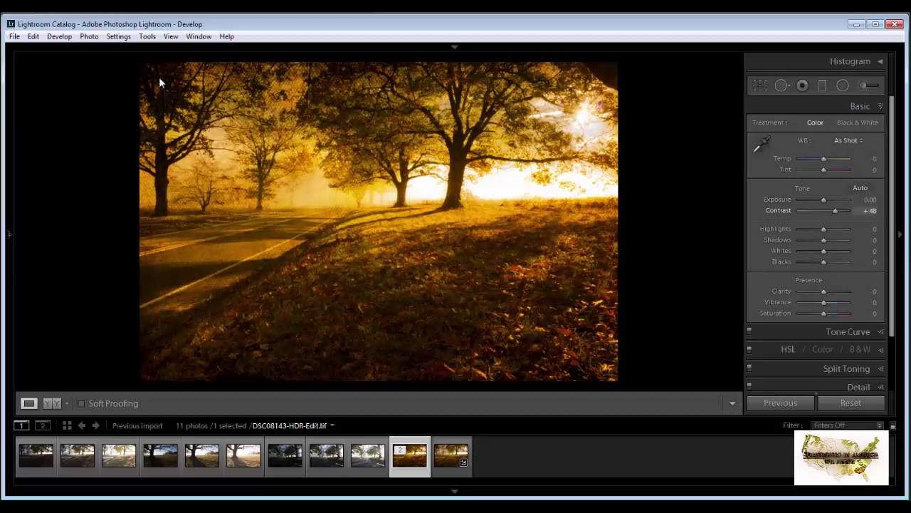
Step: Cool the photo's white balance by setting the Basic temperature to -14
{"action": "key", "text": "comma"}
{"action": "key", "text": "comma"}
{"action": "key", "text": "comma"}
{"action": "key", "text": "equal"}
{"action": "key", "text": "equal"}
{"action": "key", "text": "equal"}
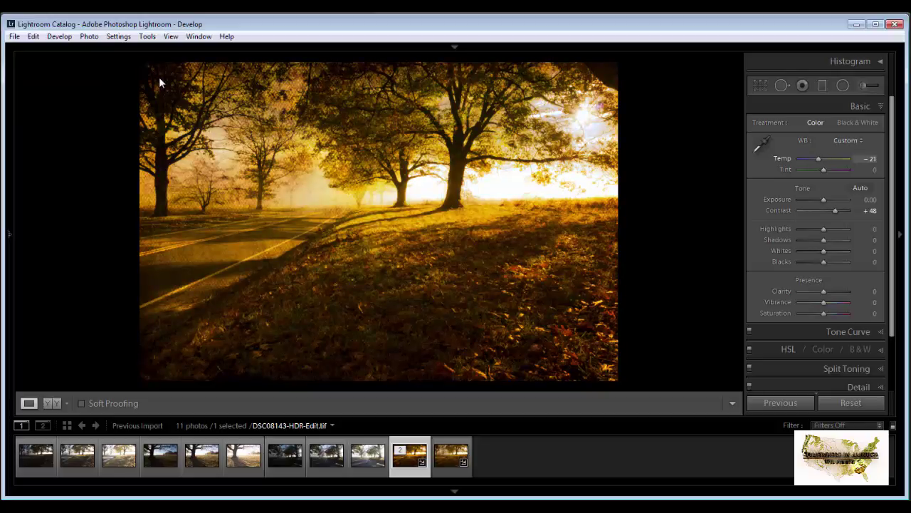
{"action": "key", "text": "minus"}
{"action": "key", "text": "minus"}
{"action": "key", "text": "minus"}
{"action": "key", "text": "minus"}
{"action": "key", "text": "minus"}
{"action": "key", "text": "minus"}
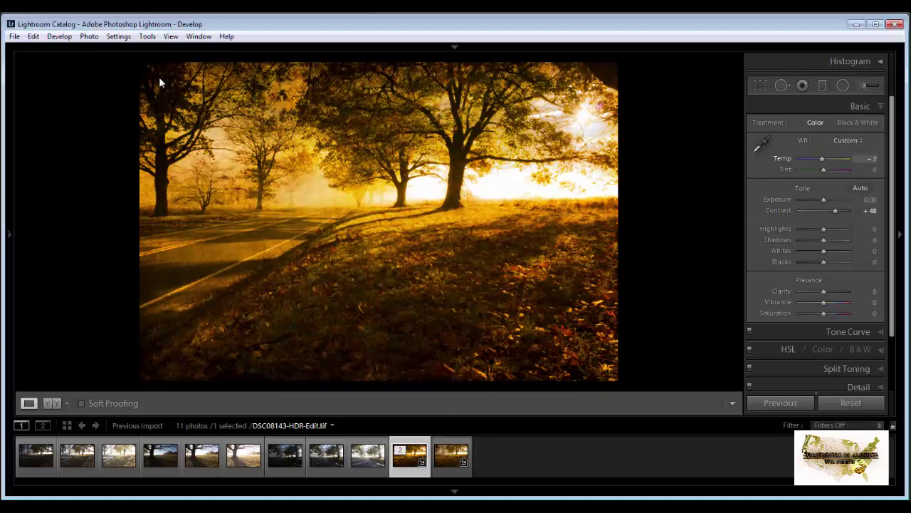
{"action": "key", "text": "minus"}
{"action": "key", "text": "minus"}
Step: Soften the whole photo by setting the Basic clarity to -50
{"action": "key", "text": "period"}
{"action": "key", "text": "period"}
{"action": "key", "text": "period"}
{"action": "key", "text": "period"}
{"action": "key", "text": "period"}
{"action": "key", "text": "period"}
{"action": "key", "text": "period"}
{"action": "key", "text": "period"}
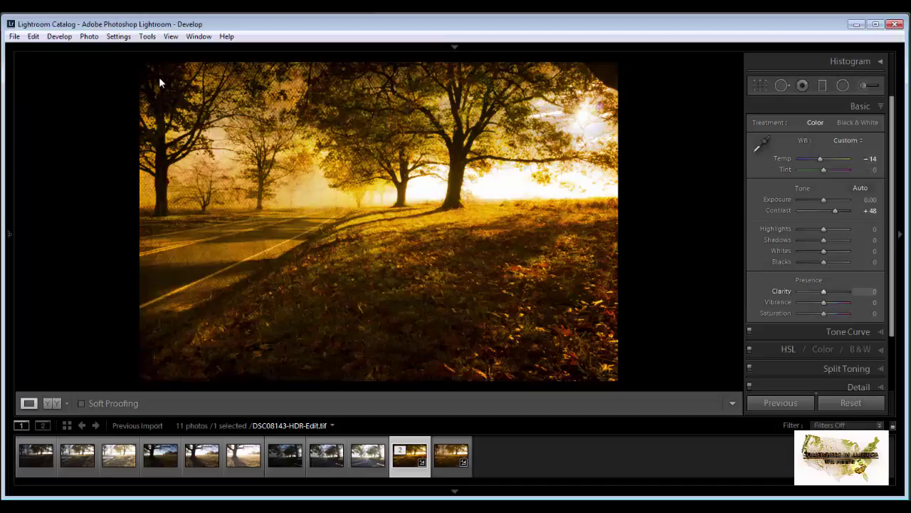
{"action": "key", "text": "minus"}
{"action": "key", "text": "minus"}
{"action": "key", "text": "minus"}
{"action": "key", "text": "minus"}
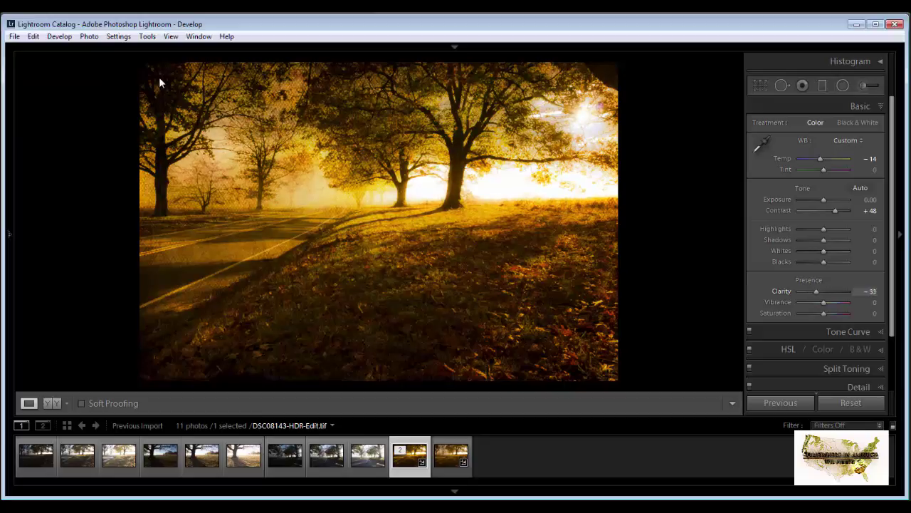
{"action": "key", "text": "minus"}
{"action": "key", "text": "minus"}
{"action": "key", "text": "minus"}
Step: Draw a circular radial filter over the sun and centre it on the sun's brightest point
{"action": "key", "text": "shift+m"}
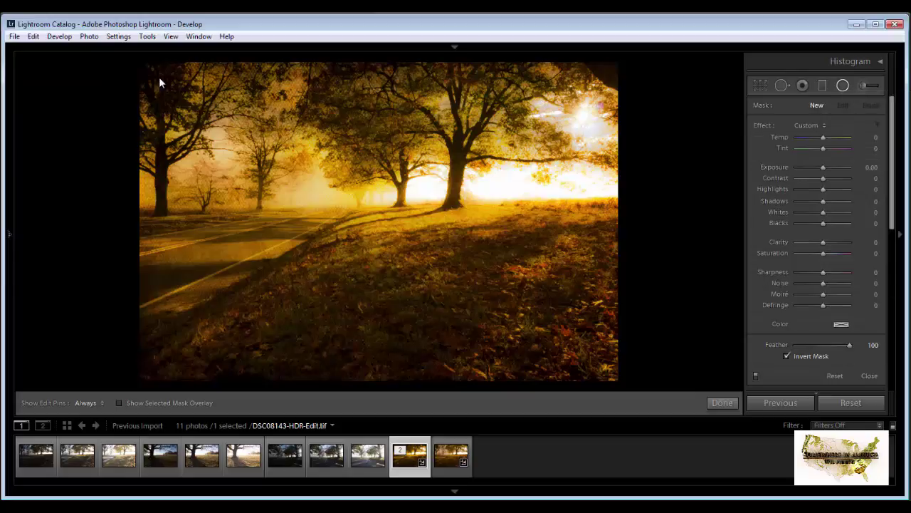
{"action": "key", "text": "shift"}
{"action": "left_click_drag", "start_coordinate": [571, 103], "coordinate": [657, 102]}
{"action": "left_click_drag", "start_coordinate": [632, 163], "coordinate": [632, 163]}
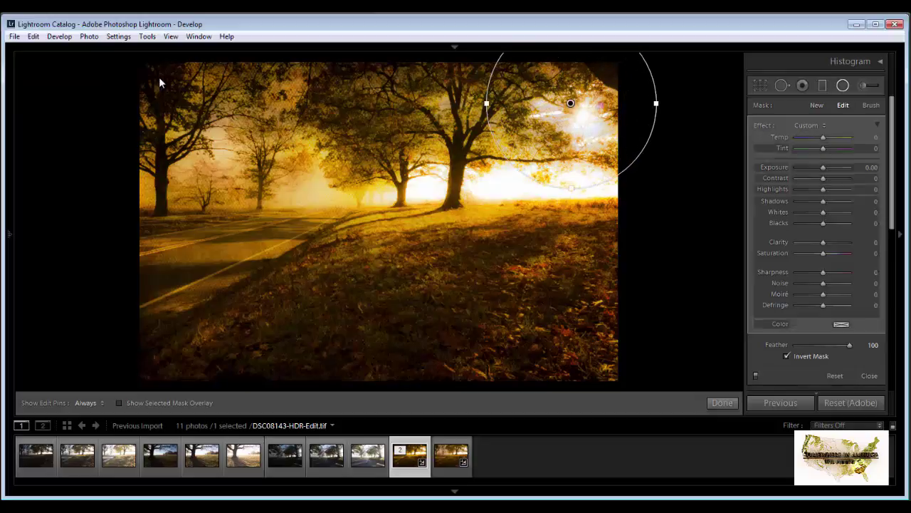
{"action": "left_click_drag", "start_coordinate": [571, 104], "coordinate": [585, 123]}
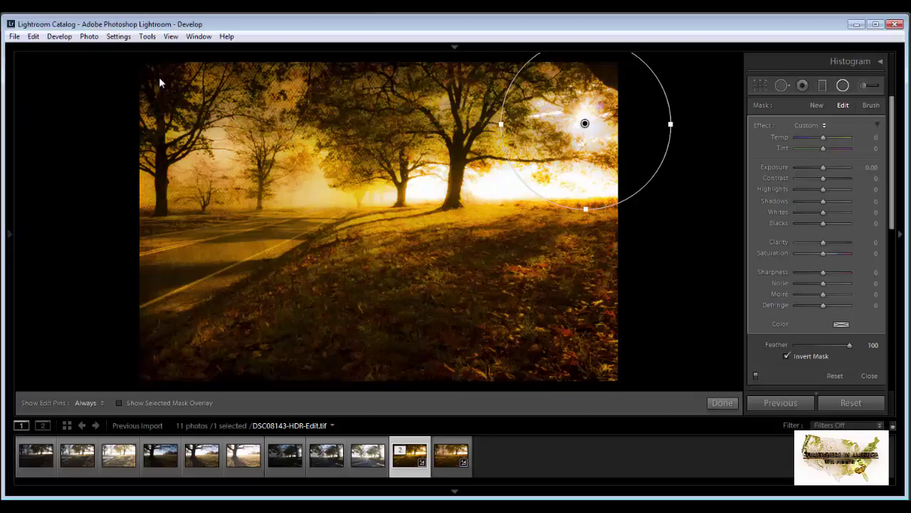
Step: Give the sun's radial filter a temperature of 67, a tint of 71 and an exposure of 0.48
{"action": "left_click", "coordinate": [810, 126]}
{"action": "left_click", "coordinate": [810, 157]}
{"action": "left_click_drag", "start_coordinate": [823, 148], "coordinate": [841, 138]}
{"action": "left_click_drag", "start_coordinate": [824, 167], "coordinate": [833, 167]}
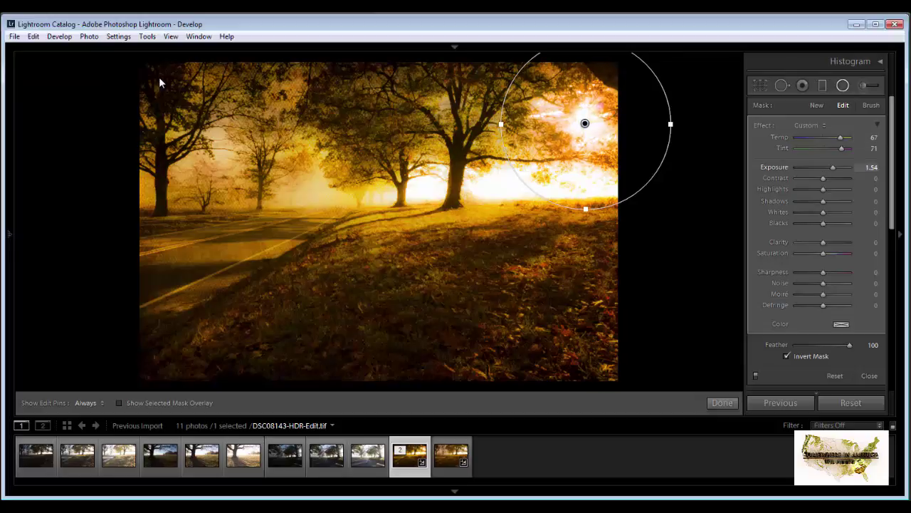
{"action": "type", "text": "2.15"}
{"action": "key", "text": "Return"}
{"action": "type", "text": "0.48"}
{"action": "key", "text": "Return"}
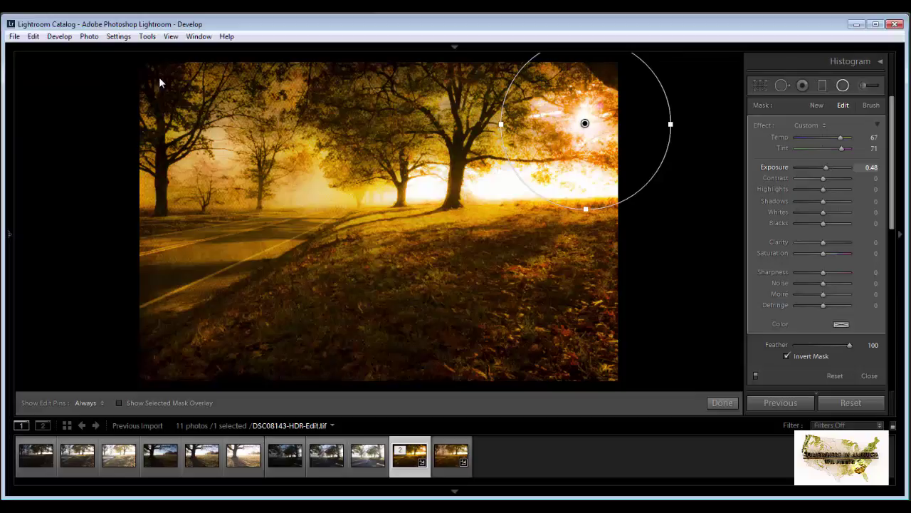
Step: Enlarge the sun's radial filter until its edge reaches past the large tree trunk
{"action": "key", "text": "Escape"}
{"action": "left_click_drag", "start_coordinate": [501, 124], "coordinate": [440, 124]}
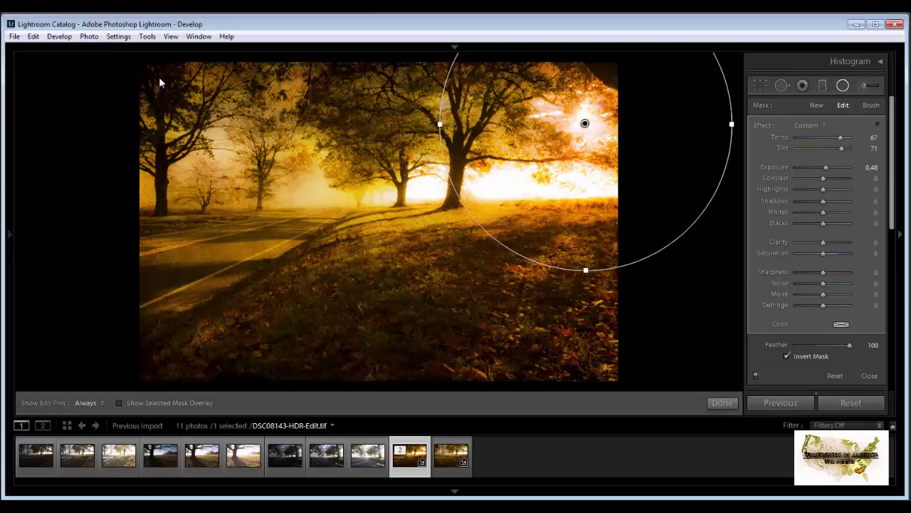
Step: Duplicate the sun's radial filter, shift the copy slightly down and left, and make it affect the area outside the circle
{"action": "right_click", "coordinate": [585, 123]}
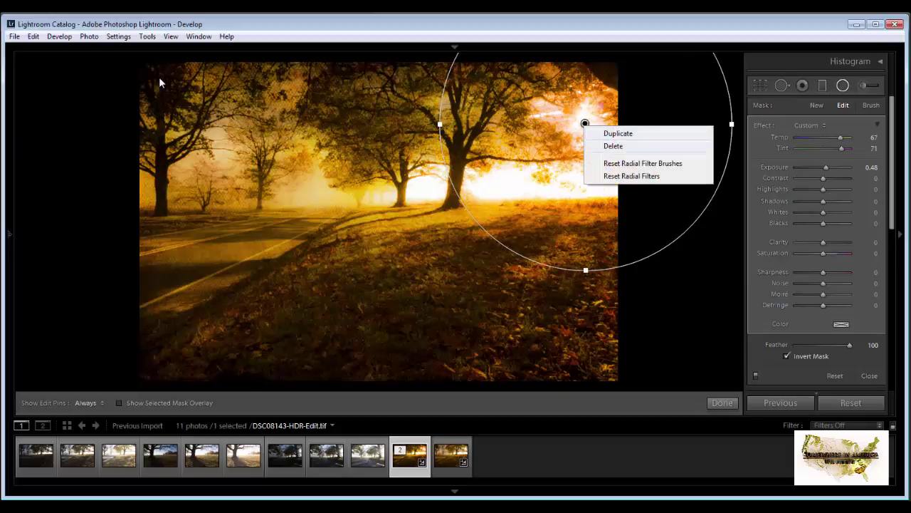
{"action": "left_click", "coordinate": [618, 133]}
{"action": "left_click_drag", "start_coordinate": [585, 123], "coordinate": [578, 128]}
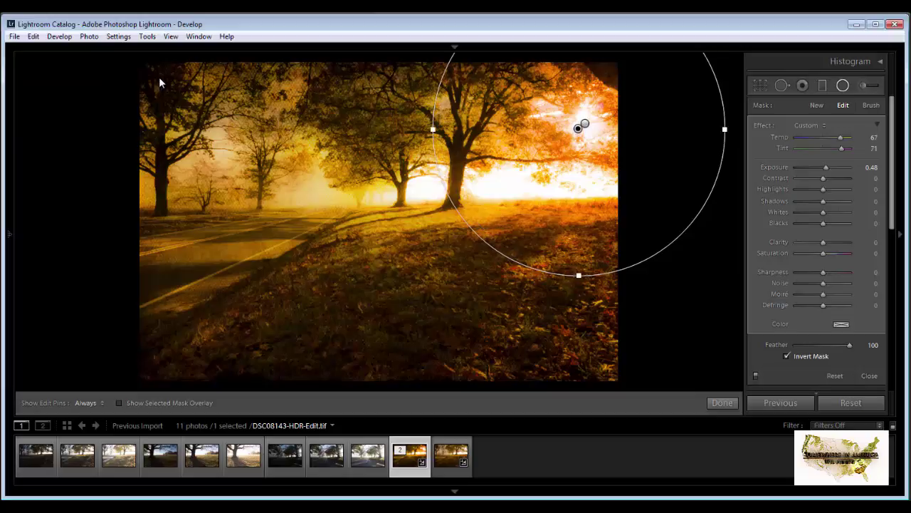
{"action": "key", "text": "apostrophe"}
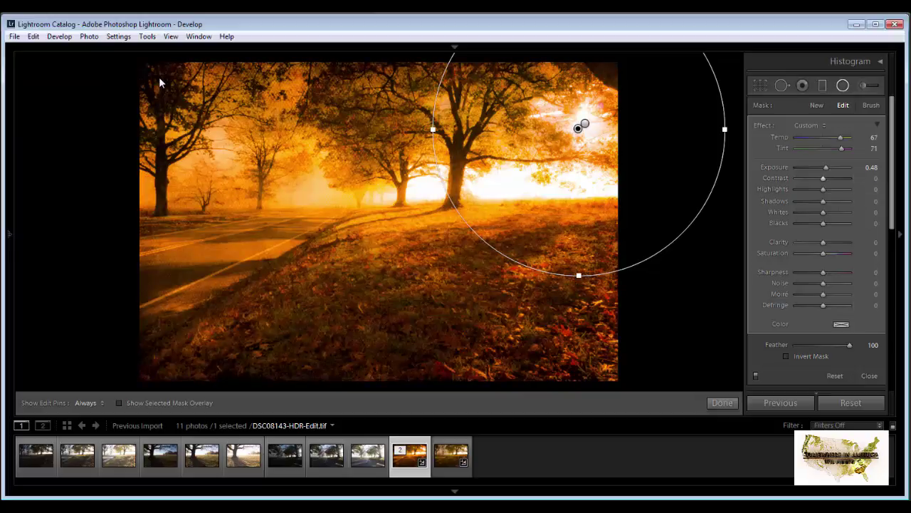
Step: Reset the duplicated radial filter's temperature, tint and contrast to 0 and its exposure to 0.04
{"action": "mouse_move", "coordinate": [826, 167]}
{"action": "left_mouse_down"}
{"action": "mouse_move", "coordinate": [813, 166]}
{"action": "mouse_move", "coordinate": [833, 178]}
{"action": "left_mouse_up"}
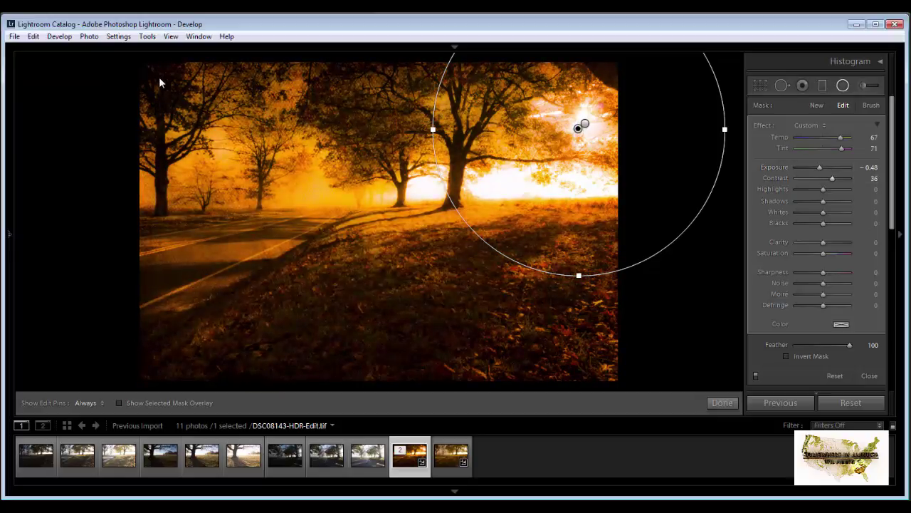
{"action": "left_click", "coordinate": [810, 126]}
{"action": "key", "text": "Down"}
{"action": "key", "text": "Down"}
{"action": "key", "text": "Return"}
{"action": "key", "text": "period"}
{"action": "key", "text": "comma"}
{"action": "key", "text": "comma"}
{"action": "key", "text": "period"}
{"action": "key", "text": "period"}
{"action": "key", "text": "period"}
{"action": "key", "text": "equal"}
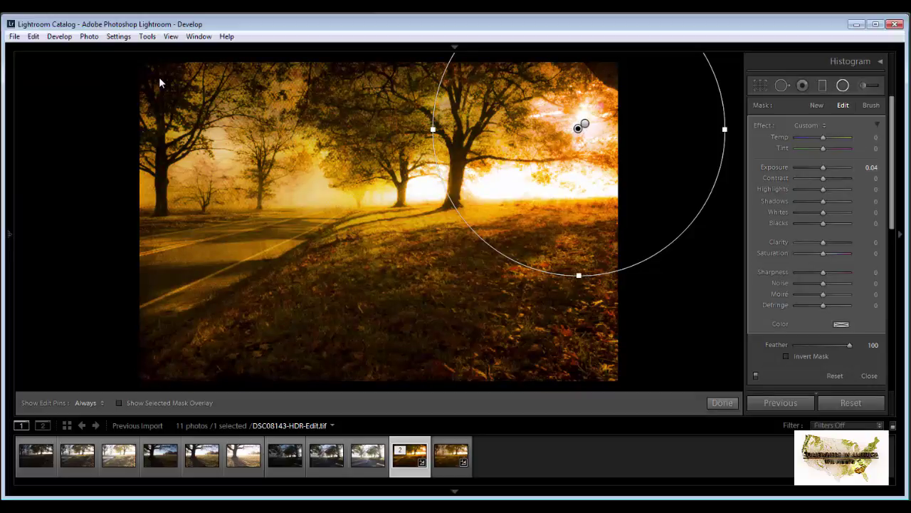
Step: Darken the area outside the circle by setting the duplicated filter's exposure to -0.57
{"action": "key", "text": "period"}
{"action": "key", "text": "period"}
{"action": "key", "text": "comma"}
{"action": "key", "text": "comma"}
{"action": "key", "text": "minus"}
{"action": "key", "text": "minus"}
{"action": "key", "text": "minus"}
{"action": "key", "text": "minus"}
{"action": "key", "text": "minus"}
{"action": "key", "text": "minus"}
{"action": "key", "text": "minus"}
{"action": "key", "text": "minus"}
{"action": "key", "text": "minus"}
{"action": "key", "text": "minus"}
{"action": "key", "text": "minus"}
{"action": "key", "text": "minus"}
{"action": "key", "text": "minus"}
{"action": "key", "text": "minus"}
{"action": "key", "text": "minus"}
{"action": "key", "text": "minus"}
{"action": "key", "text": "minus"}
{"action": "key", "text": "minus"}
{"action": "key", "text": "minus"}
{"action": "key", "text": "minus"}
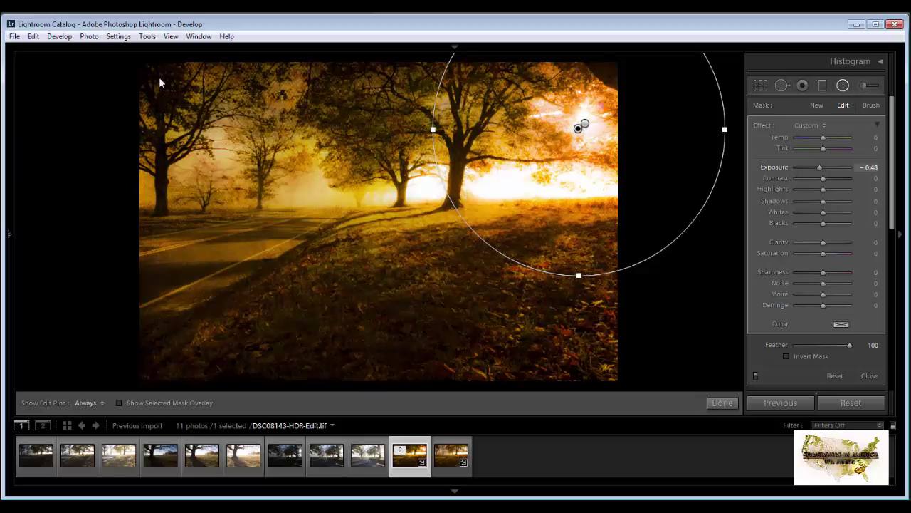
{"action": "key", "text": "equal"}
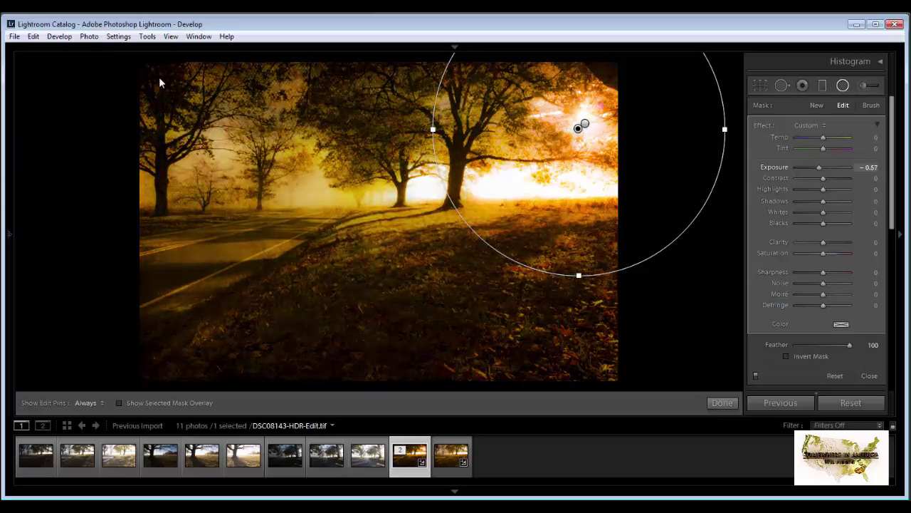
Step: Set the duplicated radial filter's contrast to 10 and its temperature to -30
{"action": "key", "text": "period"}
{"action": "key", "text": "equal"}
{"action": "key", "text": "equal"}
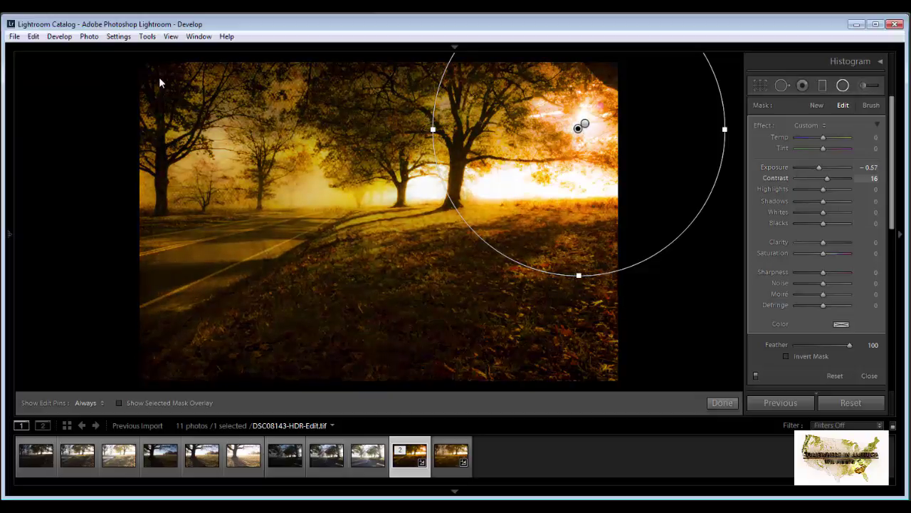
{"action": "key", "text": "comma"}
{"action": "key", "text": "comma"}
{"action": "key", "text": "minus"}
{"action": "key", "text": "minus"}
{"action": "key", "text": "minus"}
{"action": "key", "text": "minus"}
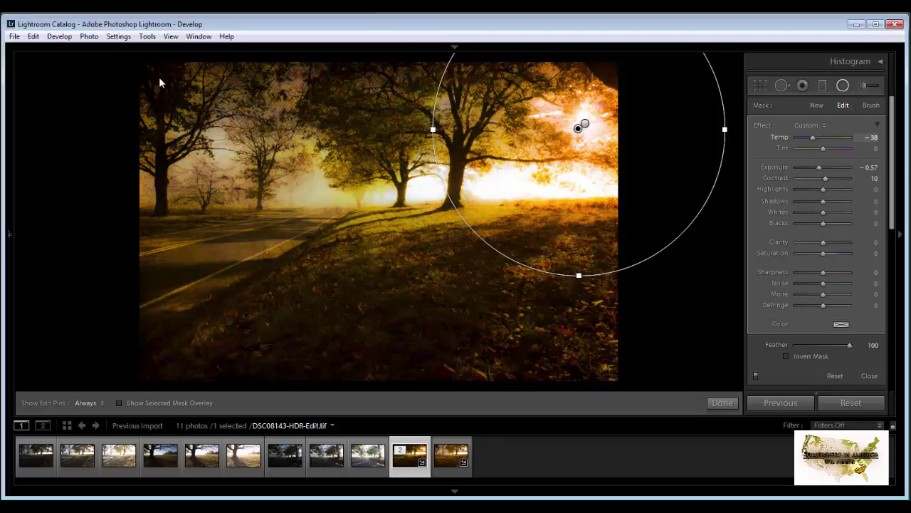
{"action": "key", "text": "equal"}
Step: Set the duplicated filter's exposure to -0.22 and finish the radial filter editing
{"action": "key", "text": "period"}
{"action": "key", "text": "period"}
{"action": "key", "text": "equal"}
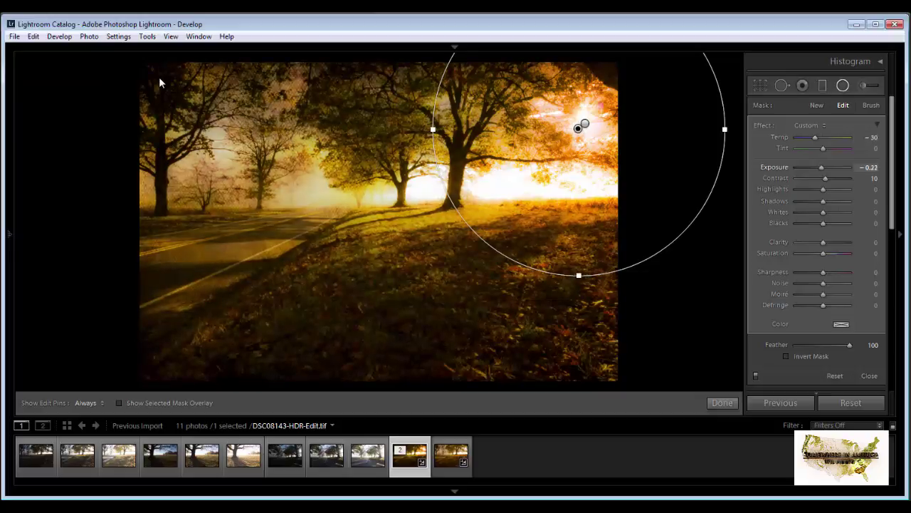
{"action": "key", "text": "Return"}
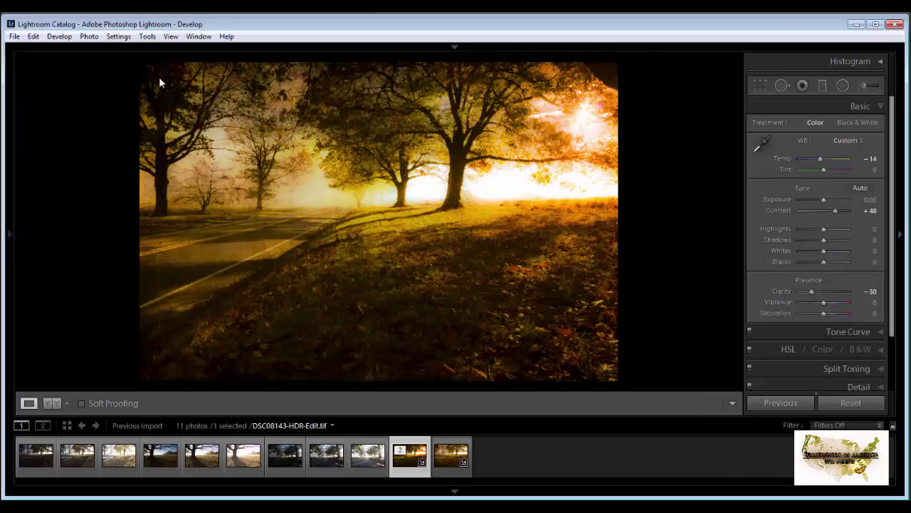
Step: Crop the photo with a free aspect ratio, trimming strips off the top and bottom edges at full width
{"action": "key", "text": "r"}
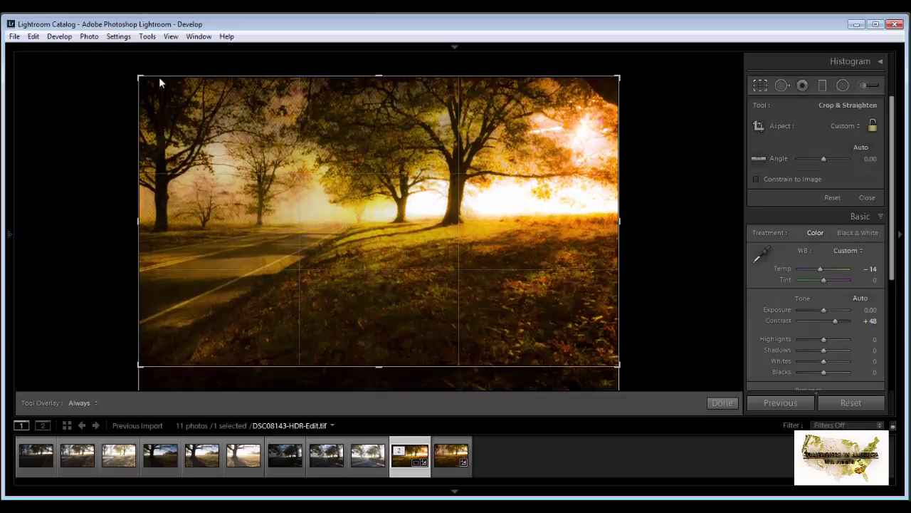
{"action": "mouse_move", "coordinate": [161, 77]}
{"action": "left_mouse_down"}
{"action": "mouse_move", "coordinate": [161, 89]}
{"action": "mouse_move", "coordinate": [161, 81]}
{"action": "left_mouse_up"}
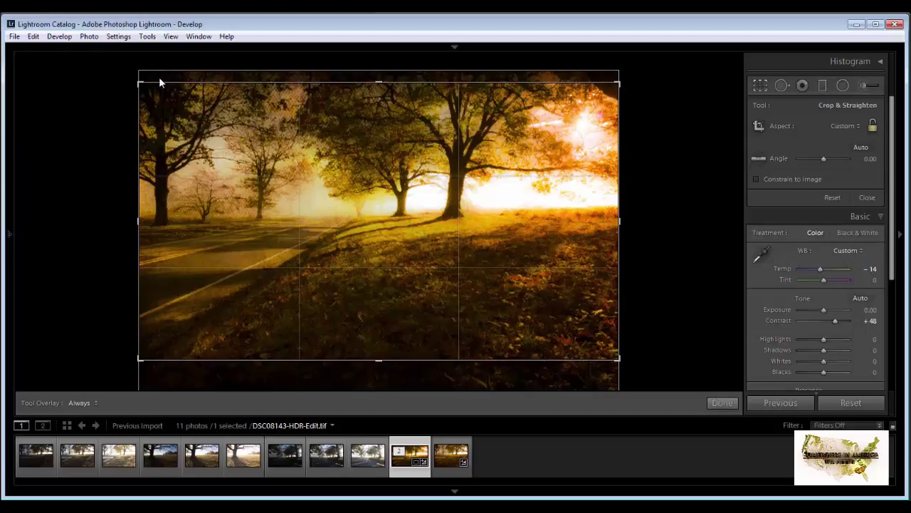
{"action": "key", "text": "Return"}
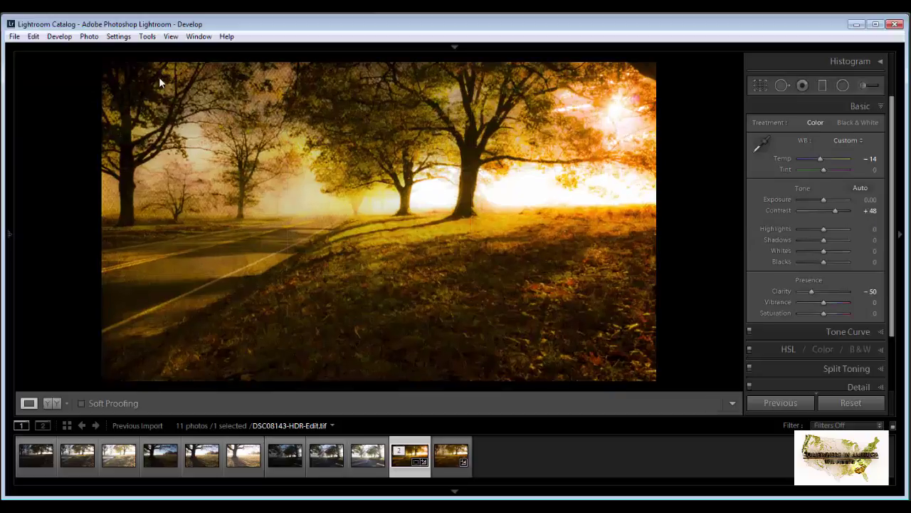
Step: Darken the photo's edges with a Highlight Priority post-crop vignette, setting its amount to -26
{"action": "left_click_drag", "start_coordinate": [891, 285], "coordinate": [892, 339]}
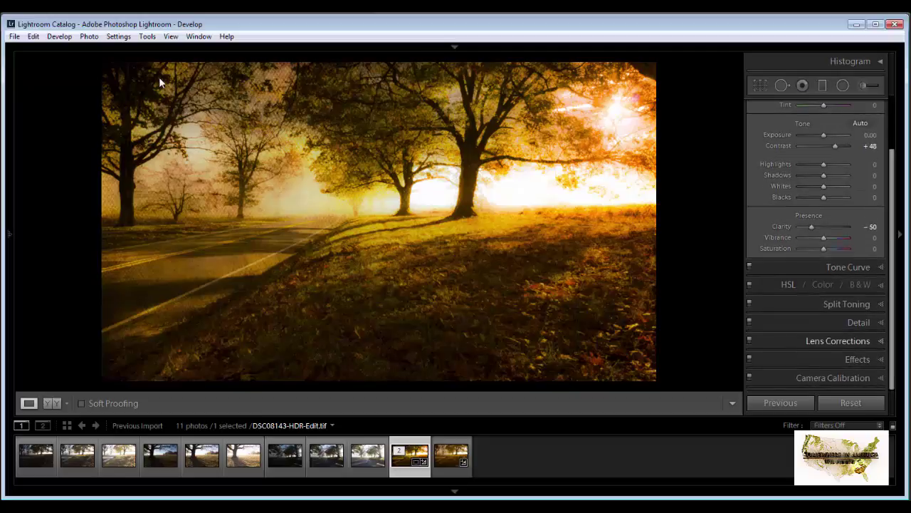
{"action": "left_click", "coordinate": [838, 340]}
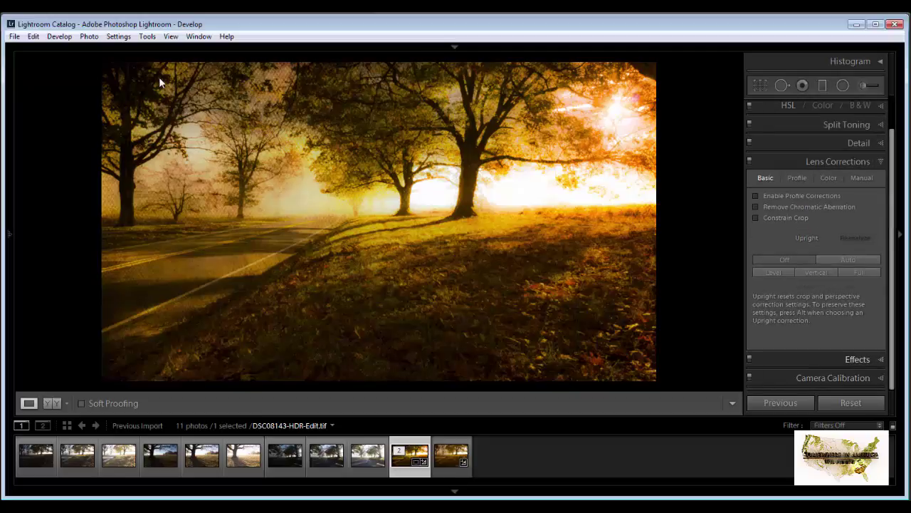
{"action": "key", "text": "ctrl+7"}
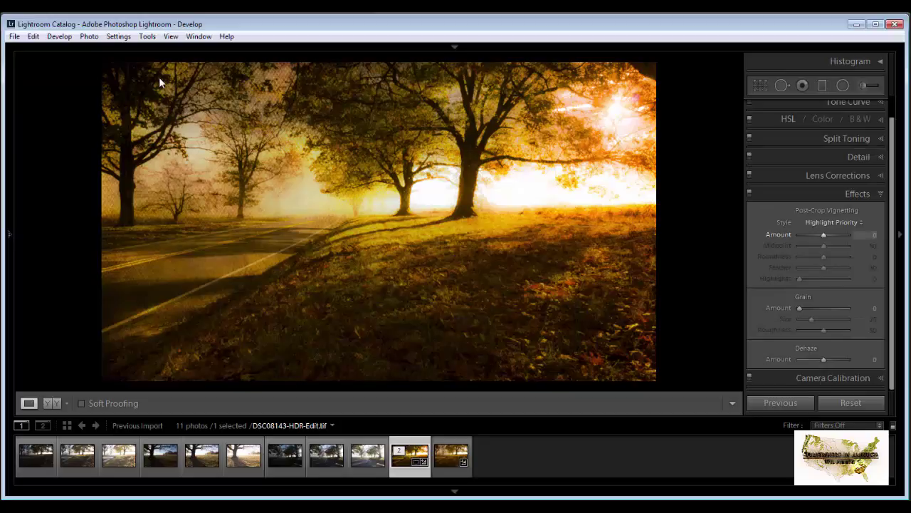
{"action": "left_click_drag", "start_coordinate": [824, 234], "coordinate": [818, 234]}
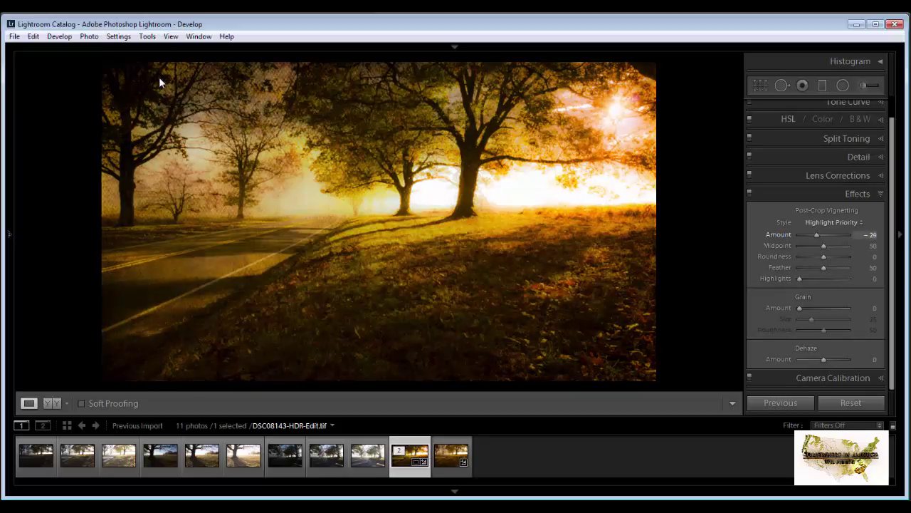
{"action": "key", "text": "minus"}
{"action": "key", "text": "minus"}
{"action": "key", "text": "plus"}
{"action": "key", "text": "plus"}
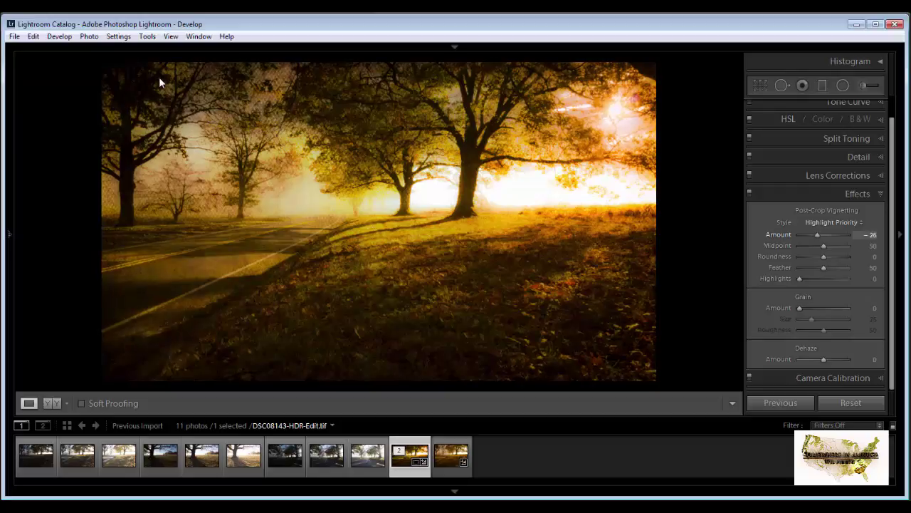
Step: Set the Dehaze amount to +26, trying a negative amount of about -29 along the way
{"action": "key", "text": "period"}
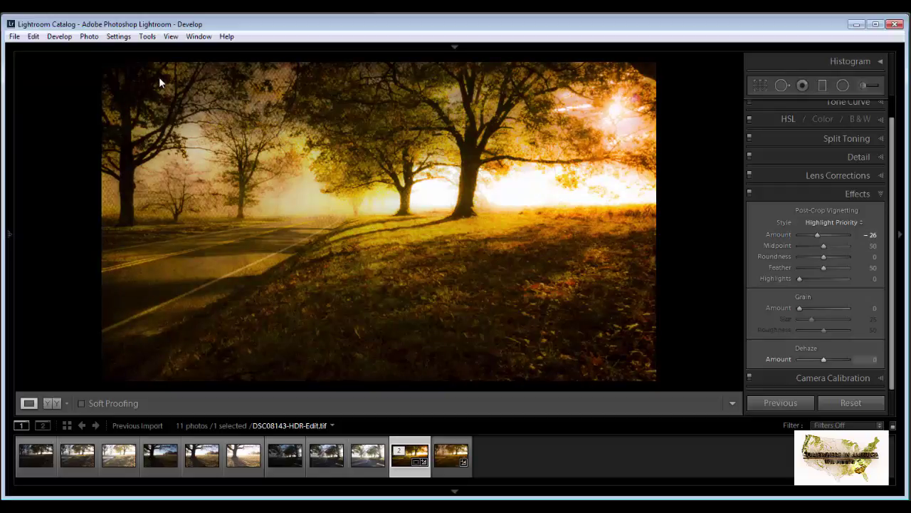
{"action": "key", "text": "plus"}
{"action": "key", "text": "minus"}
{"action": "key", "text": "minus"}
{"action": "key", "text": "minus"}
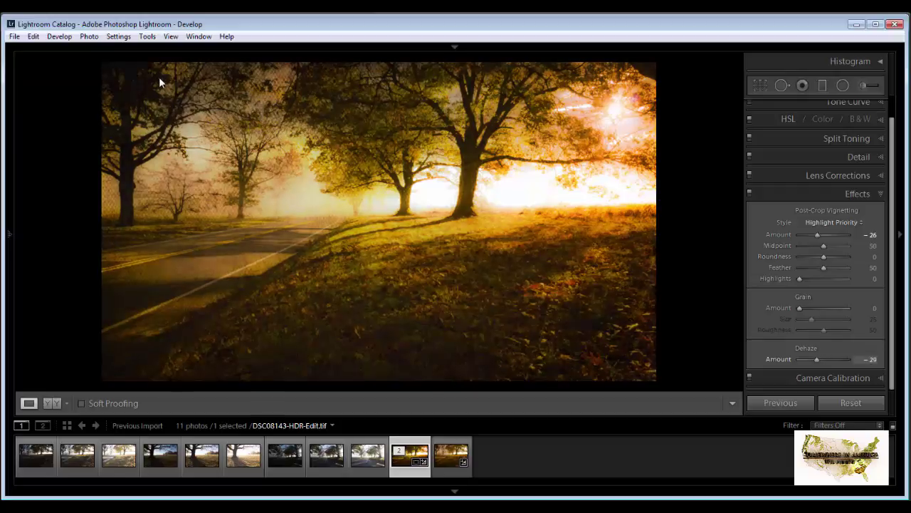
{"action": "key", "text": "plus"}
{"action": "key", "text": "plus"}
{"action": "key", "text": "plus"}
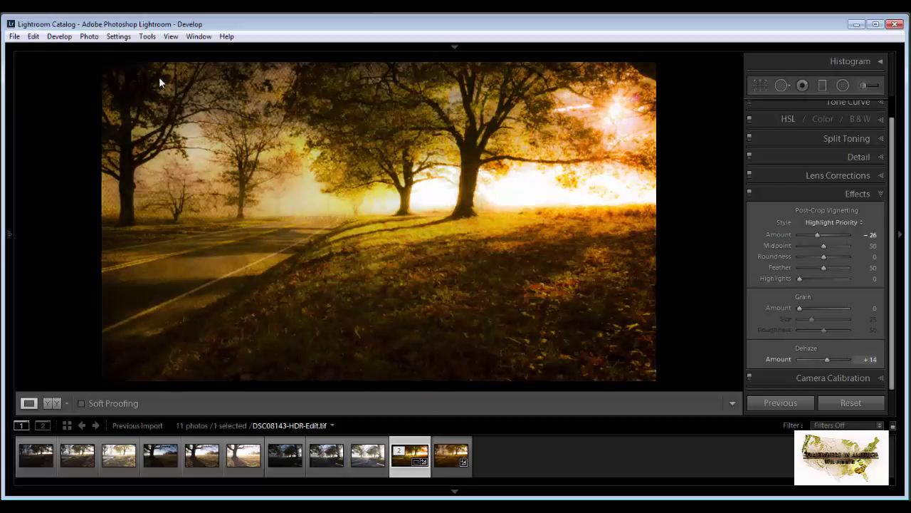
{"action": "key", "text": "plus"}
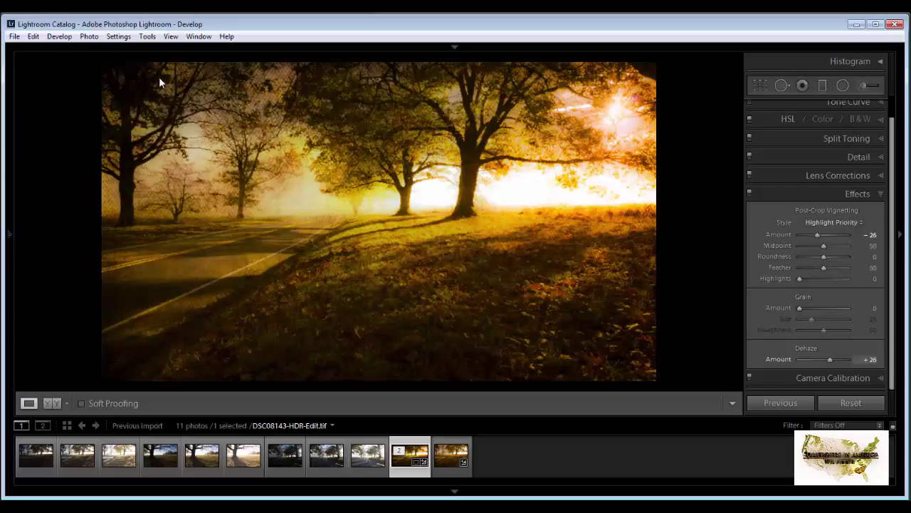